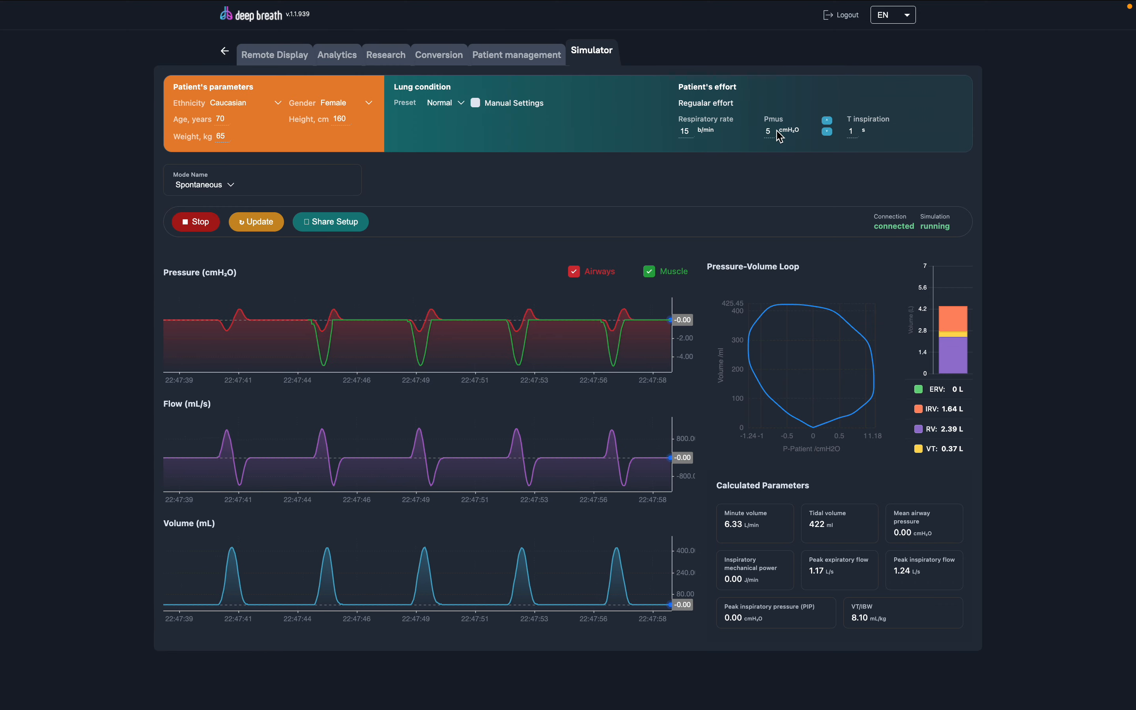
Set the patient's effort Pmus to 7 cmH₂O and update the running simulation.
left_click(829, 122)
left_click(829, 123)
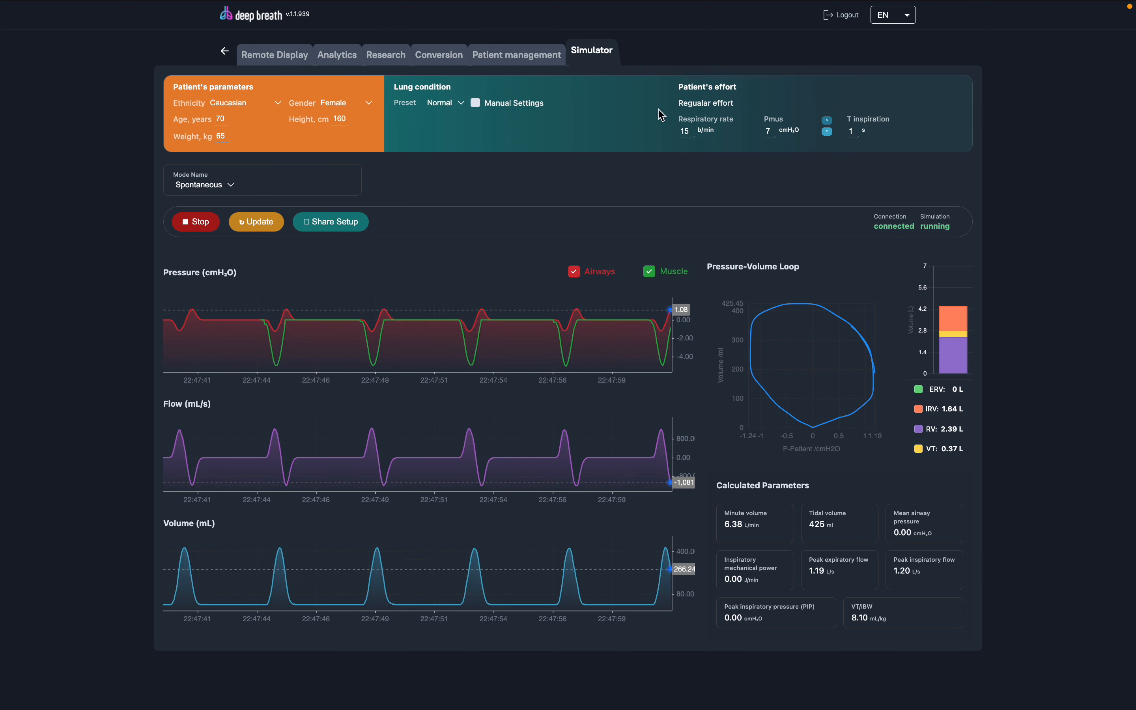
left_click(257, 222)
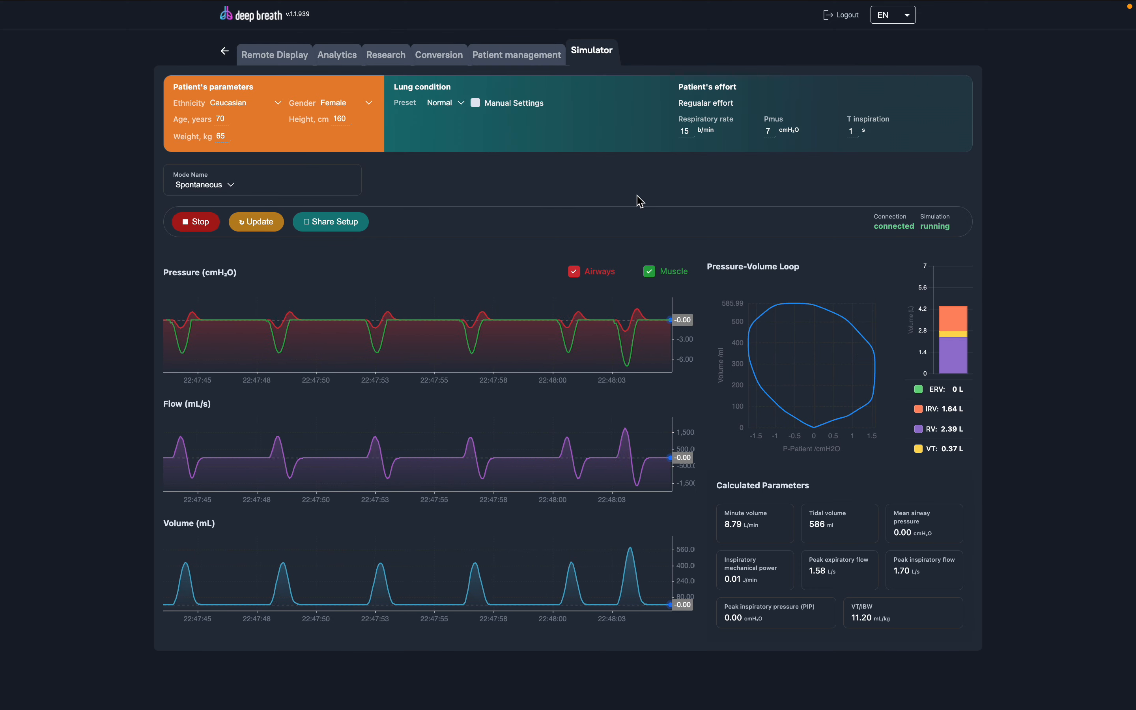
Set the patient's effort inspiration time to 1.5 s and respiratory rate to 12 b/min, and update the simulation.
left_click(911, 121)
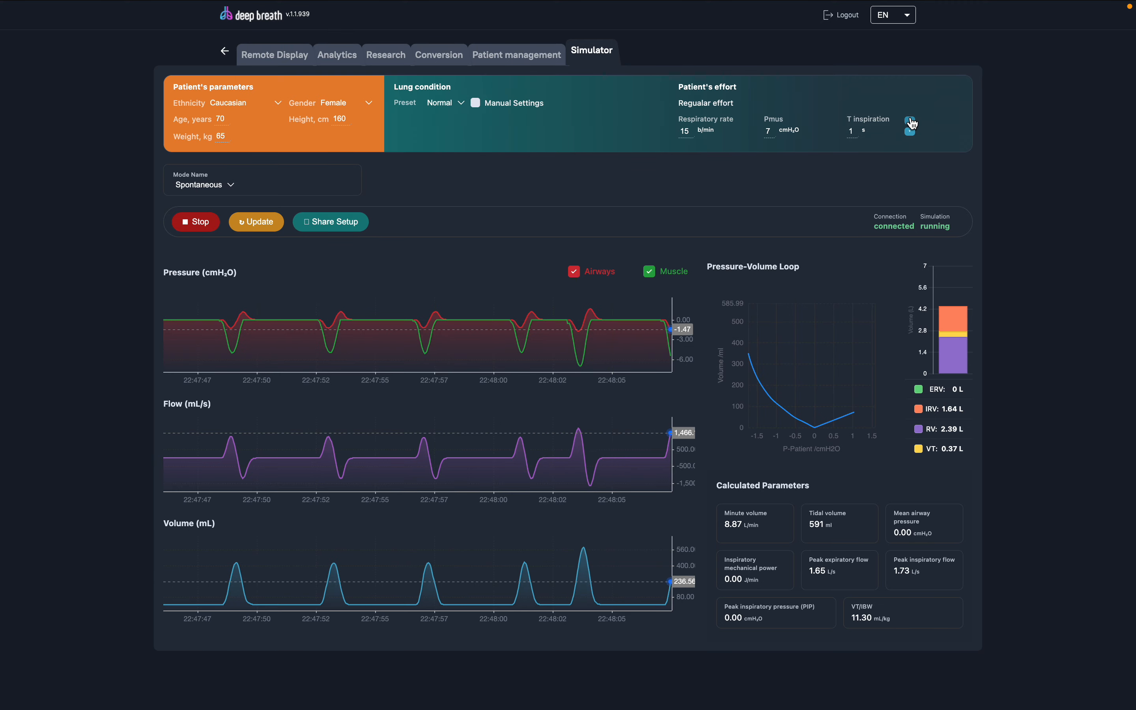
left_click(911, 121)
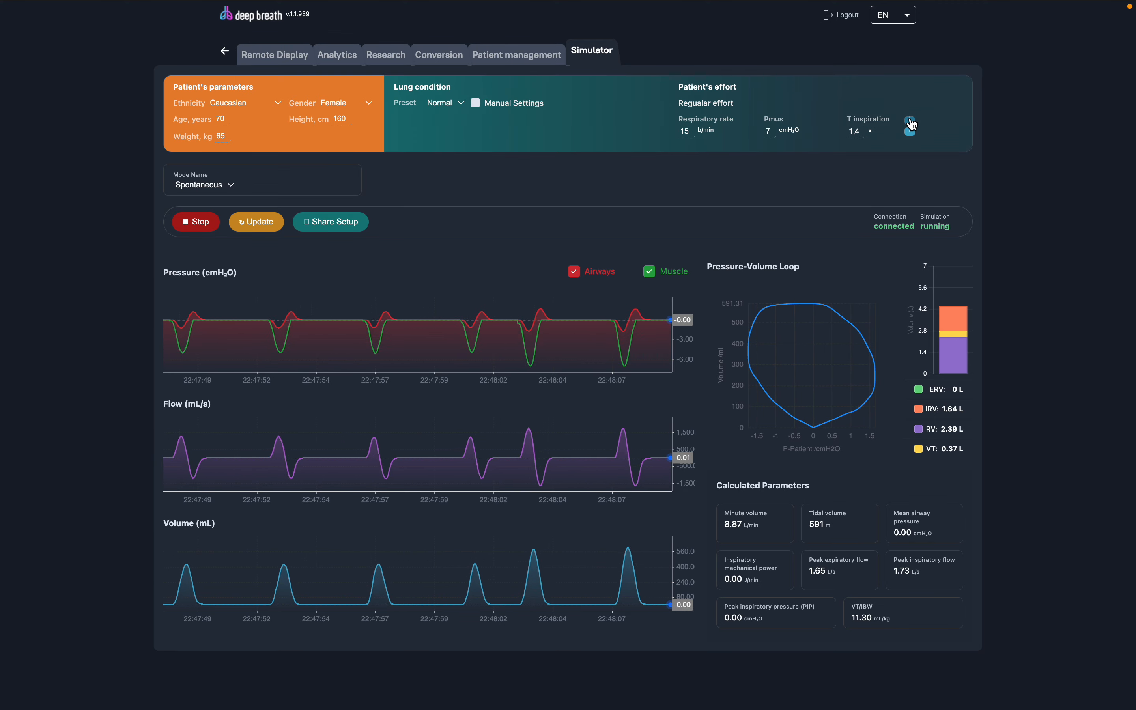
left_click(911, 121)
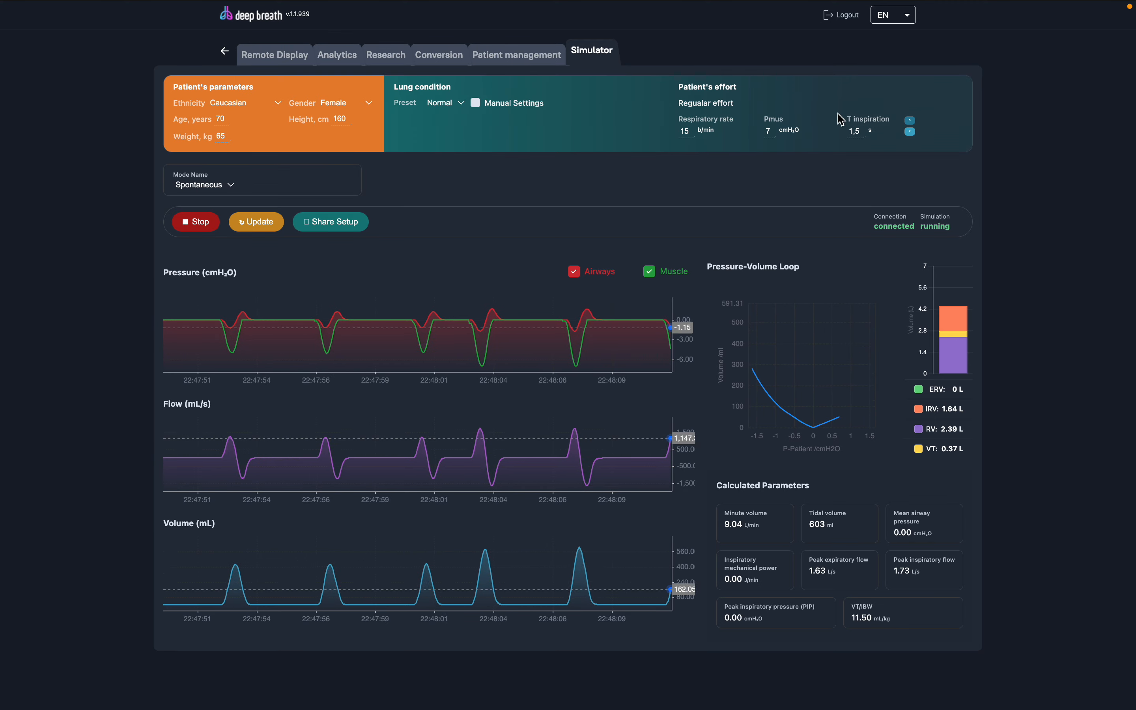
left_click(745, 132)
left_click(745, 132)
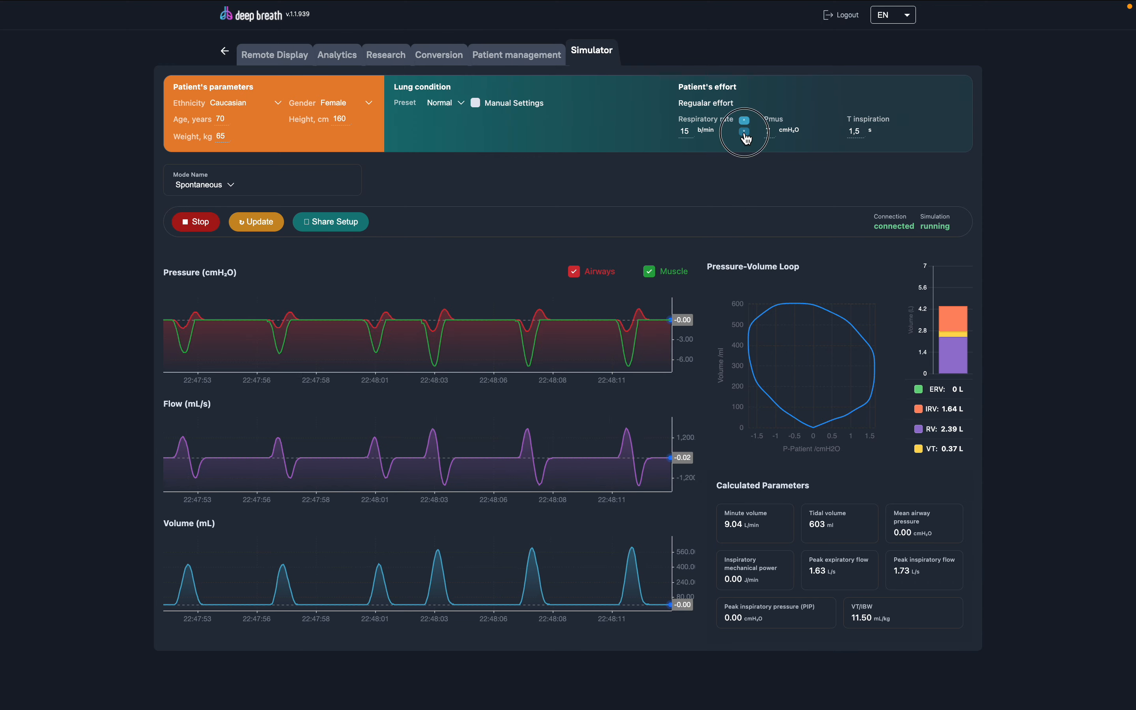
left_click(256, 222)
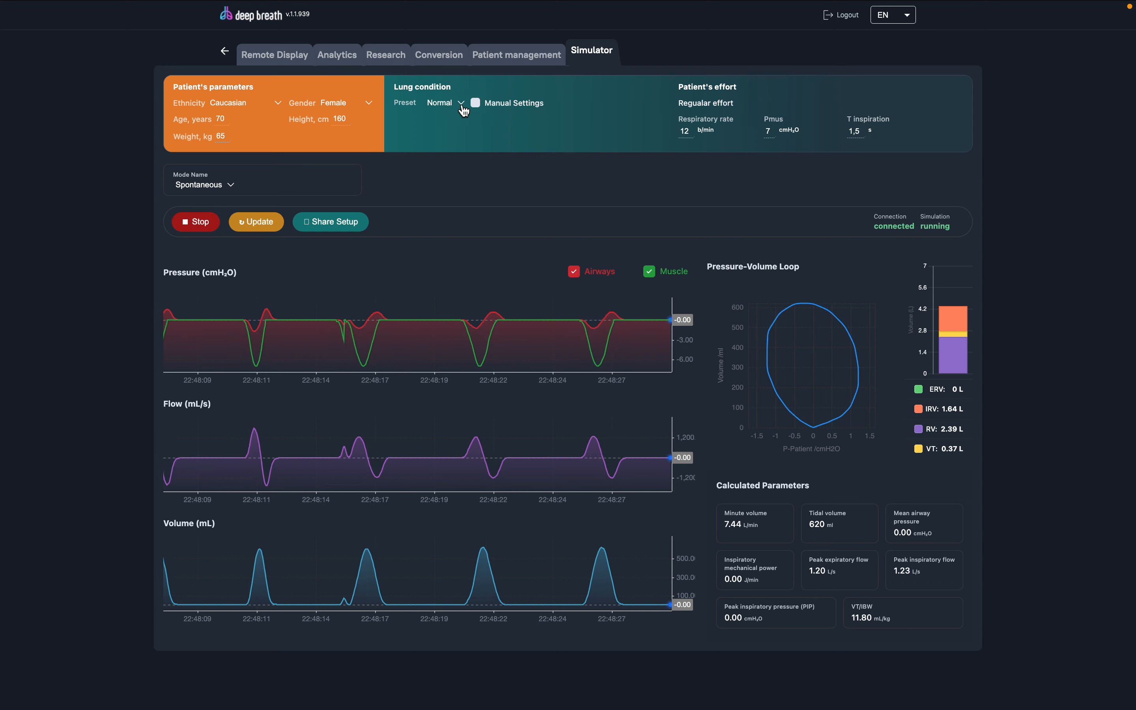
Enable manual lung condition settings, set C_max to 60 ml/cmH₂O and update the simulation.
left_click(457, 103)
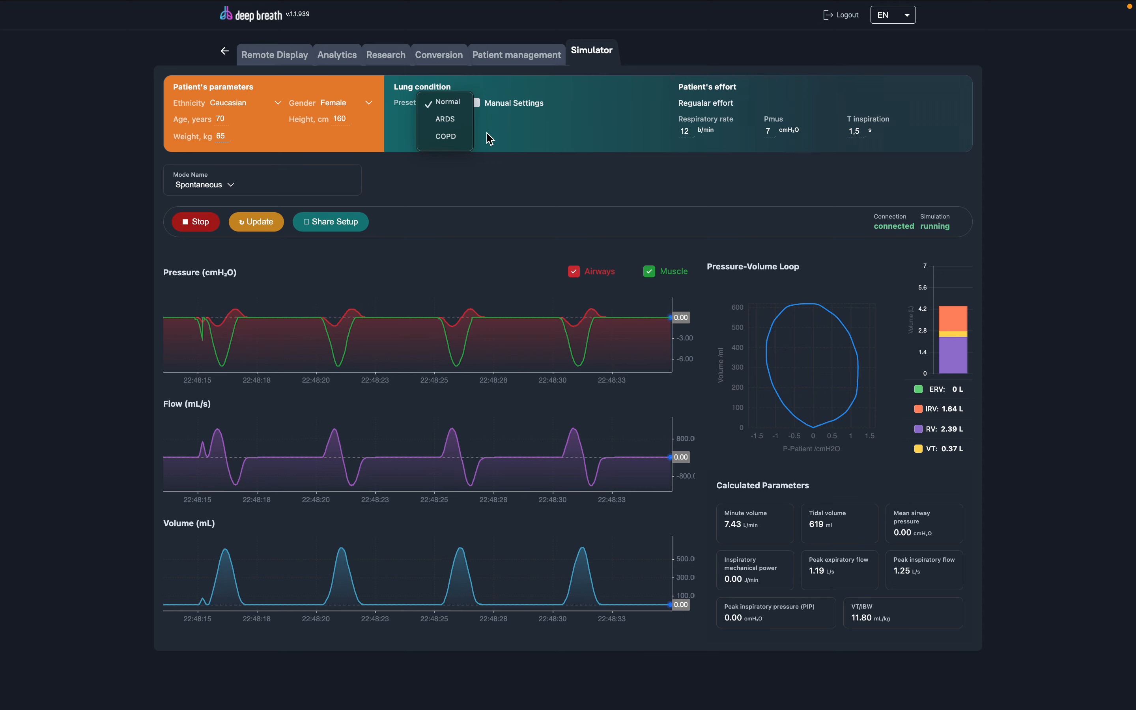
left_click(525, 150)
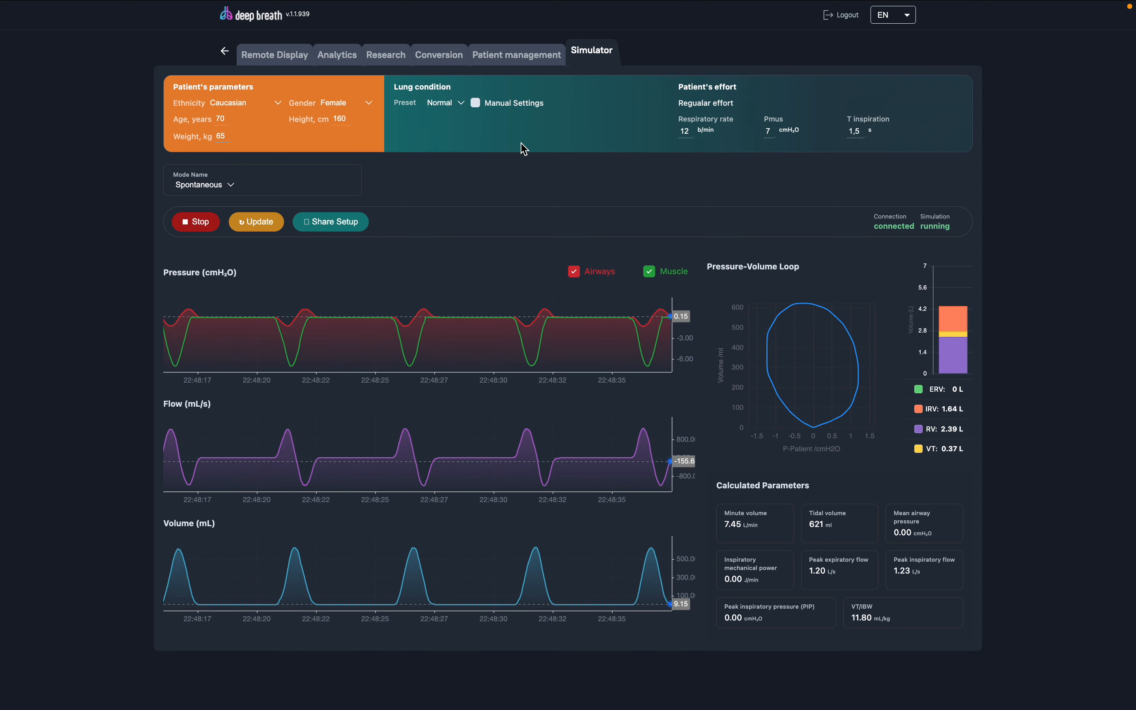
left_click(477, 105)
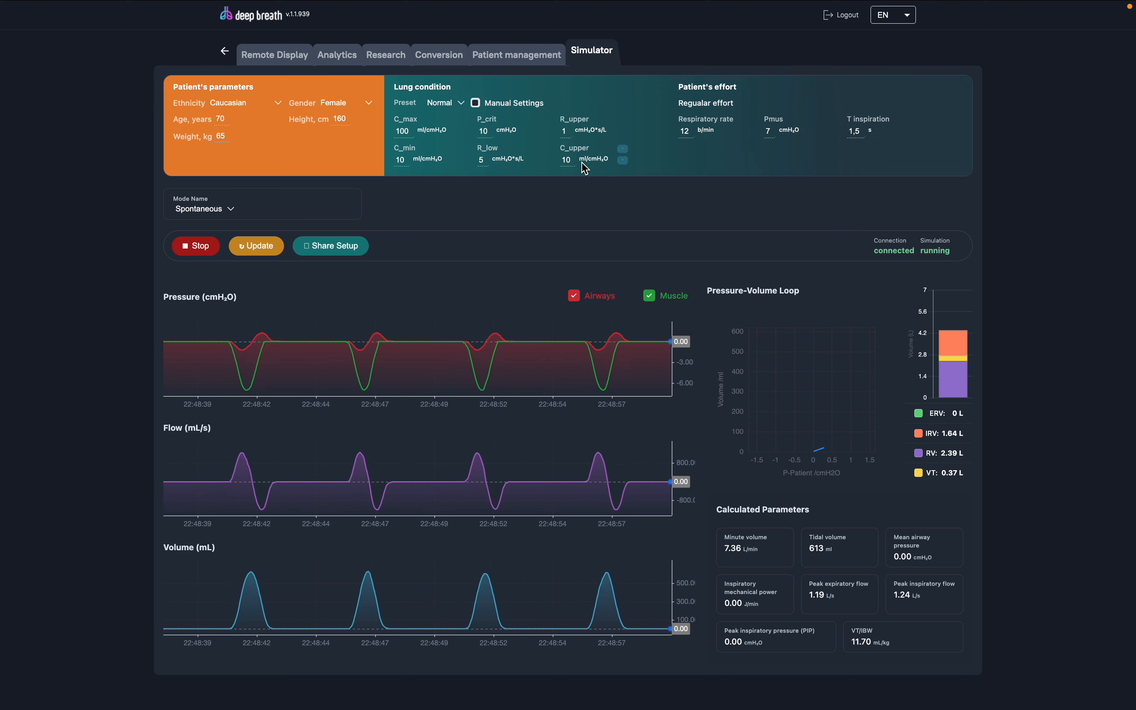
double_click(402, 131)
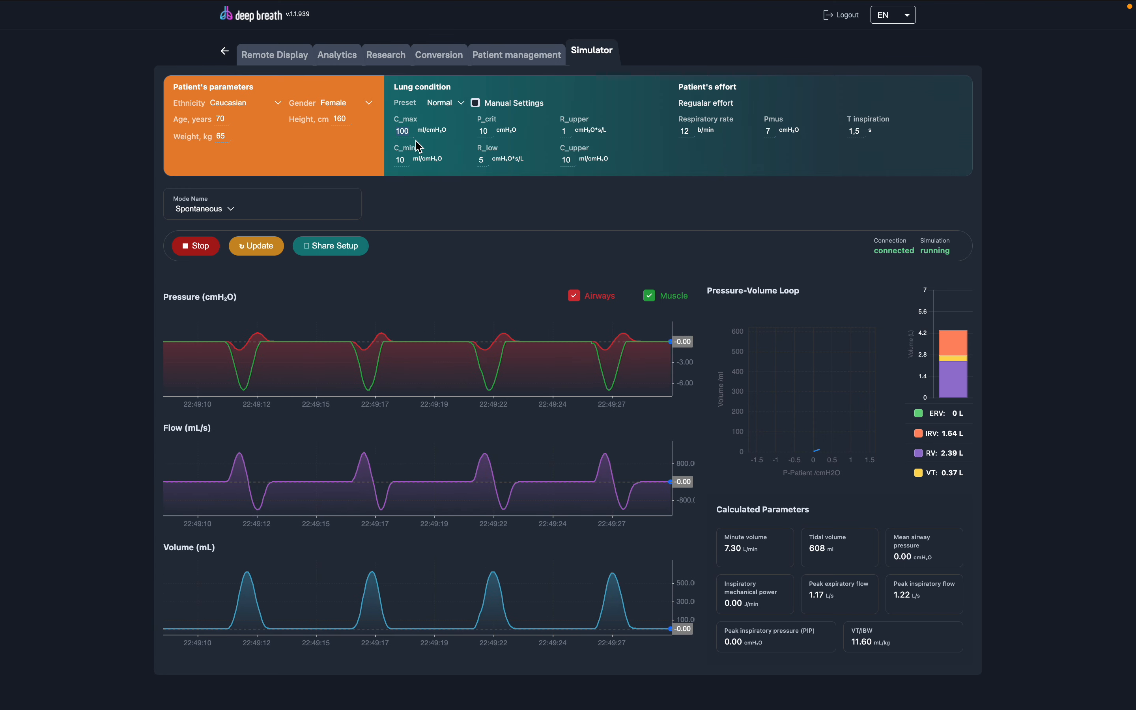
type("60")
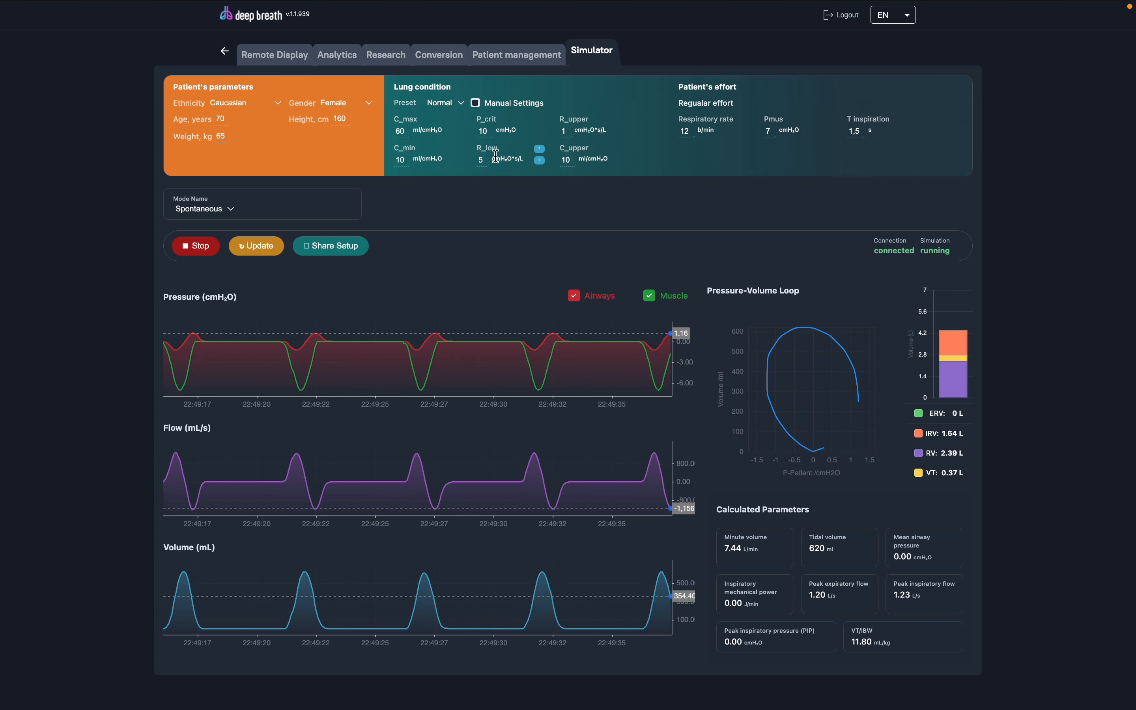
left_click(276, 244)
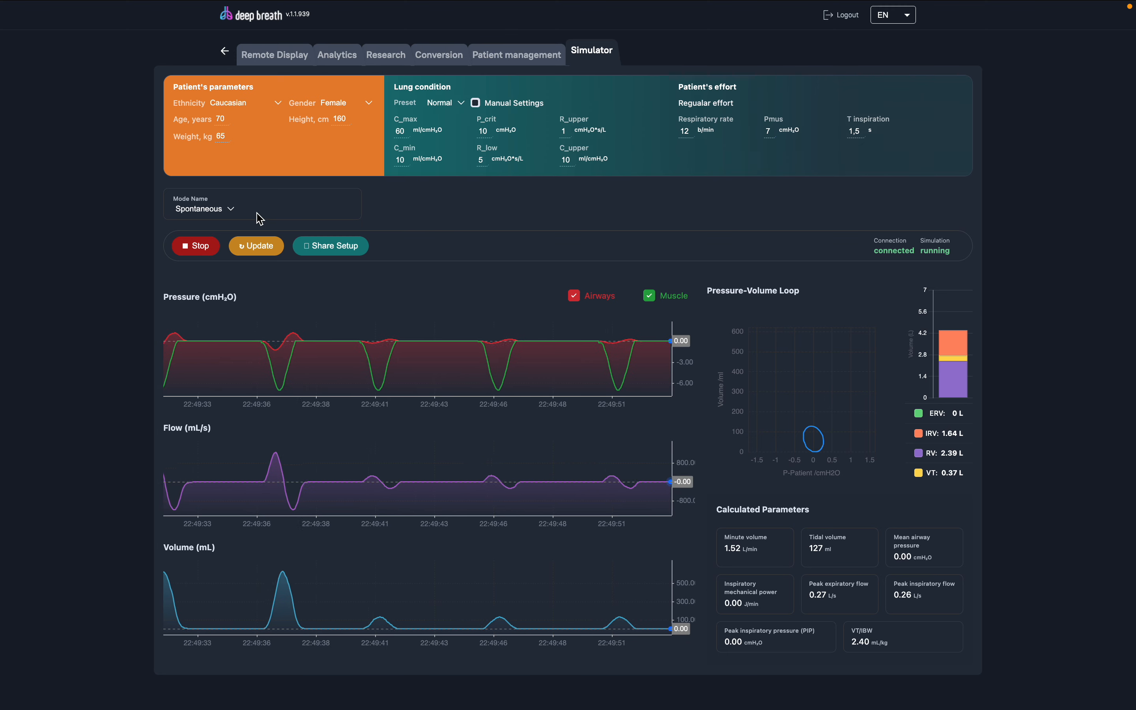
Switch the ventilation mode to CPAP with a pressure of 9 cmH₂O and update the simulation.
left_click(234, 212)
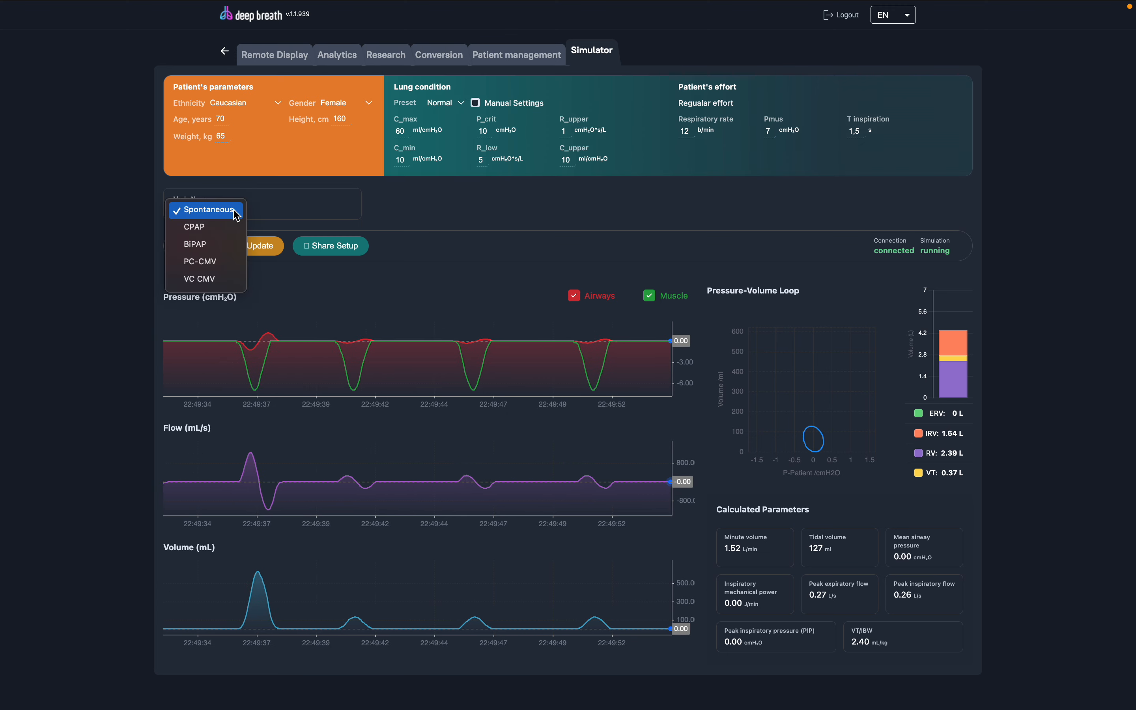
key("Escape")
left_click(220, 226)
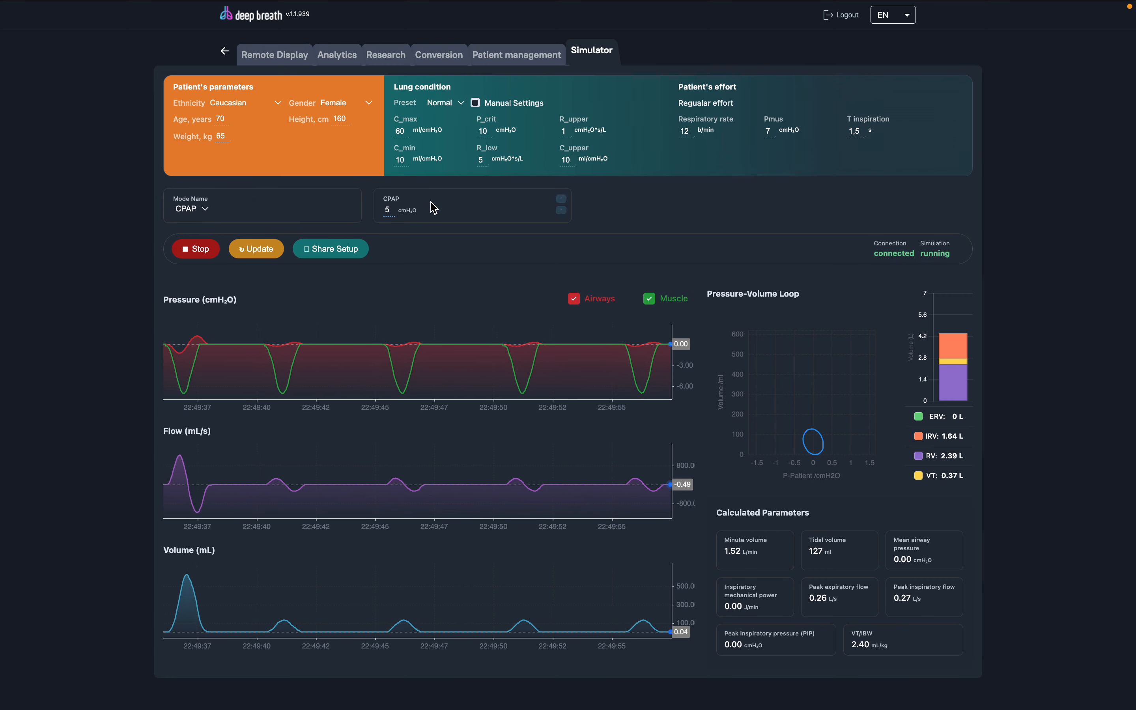
left_click(563, 199)
left_click(563, 199)
left_click(562, 199)
left_click(562, 199)
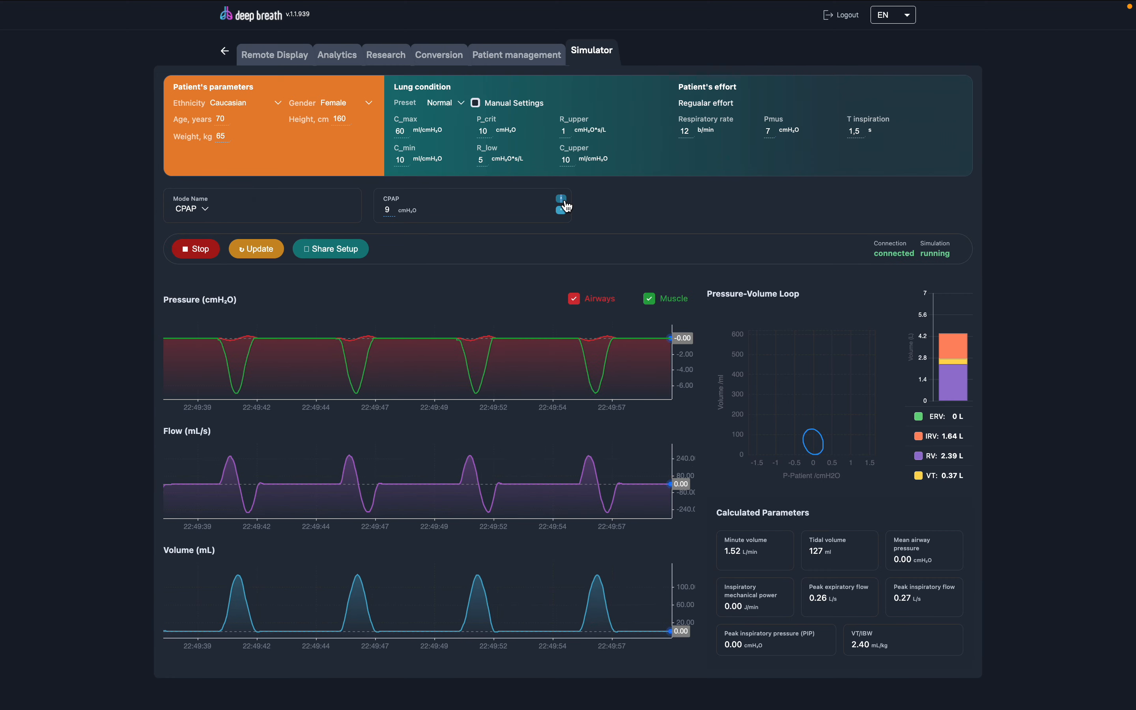
left_click(270, 250)
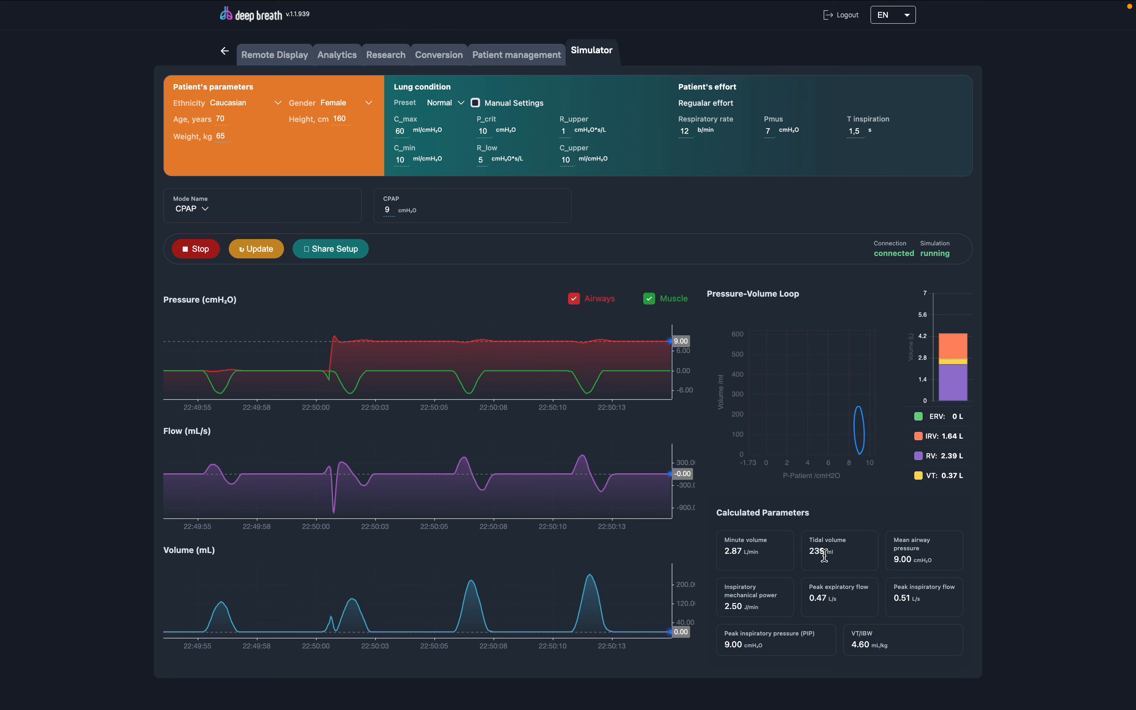
Switch the ventilation mode to PC-CMV and update the simulation.
left_click(219, 210)
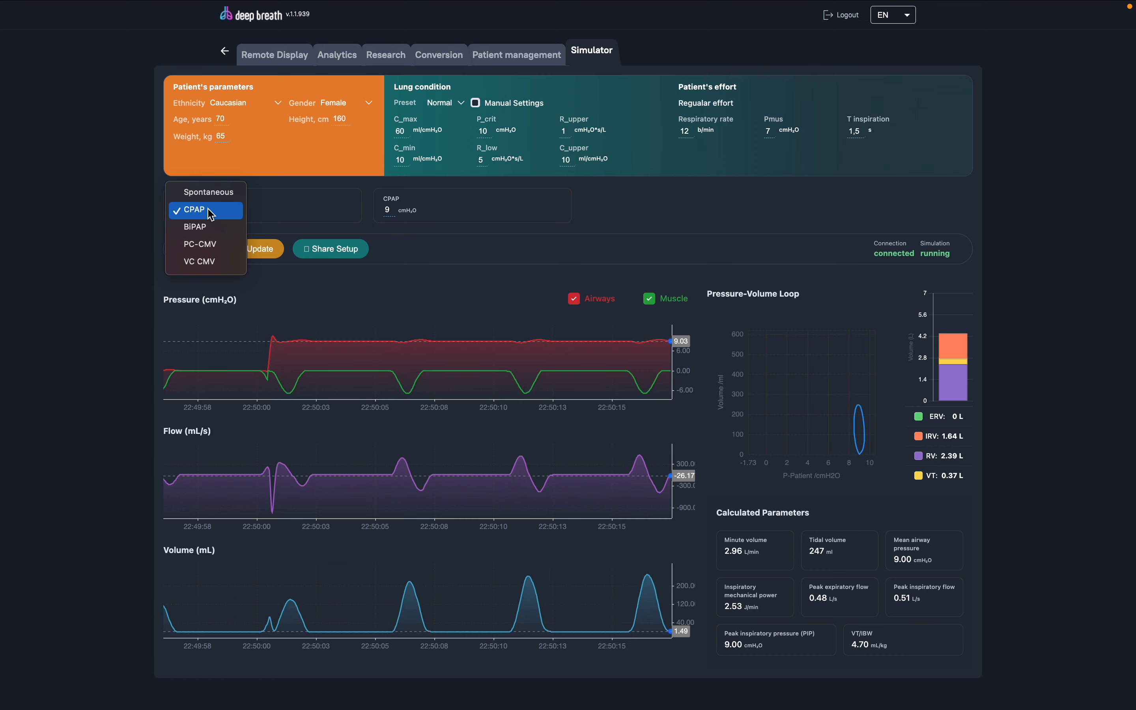
left_click(210, 245)
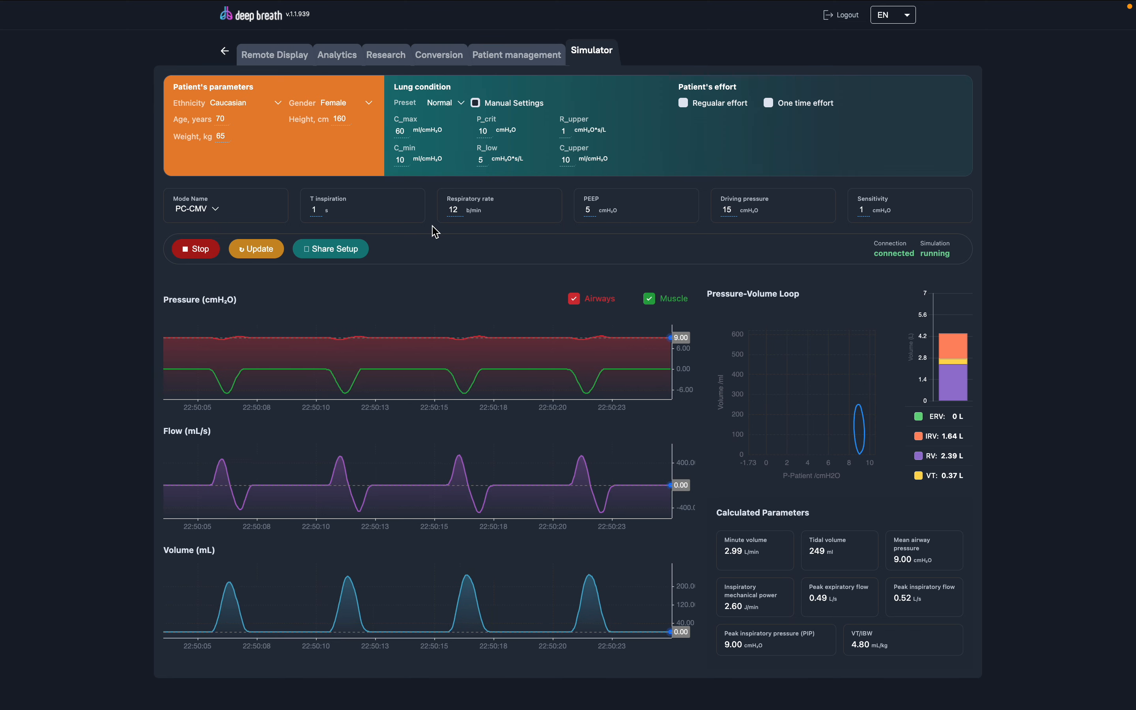
left_click(257, 249)
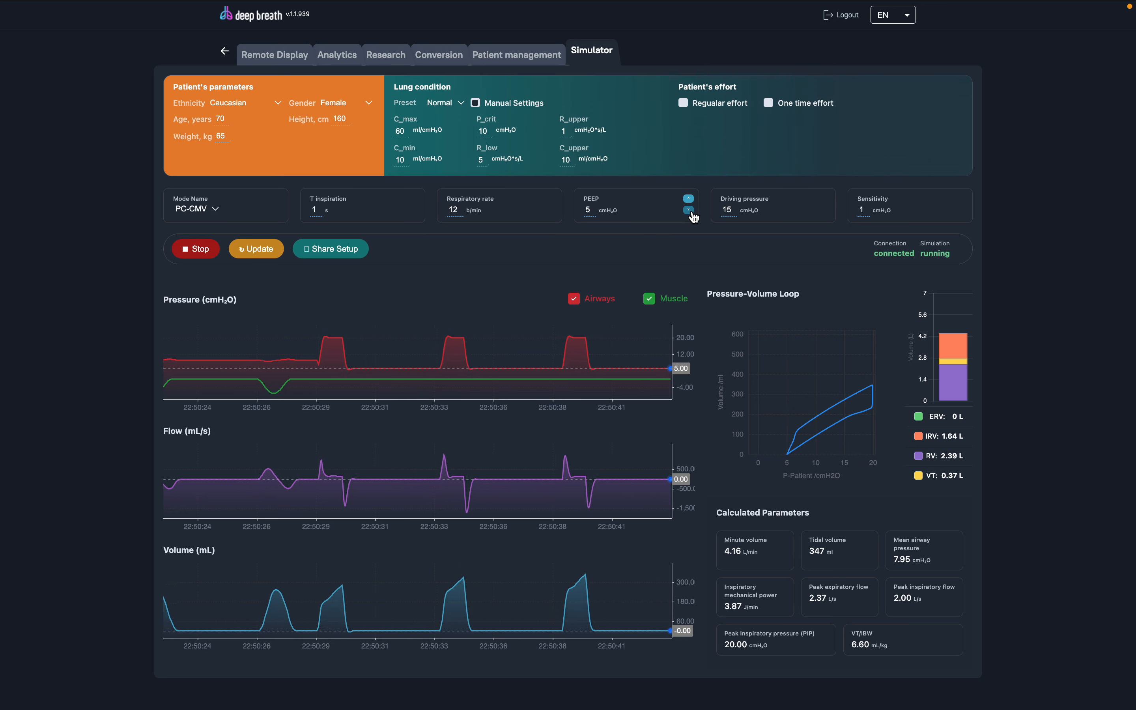
Set the ventilator's PEEP to 6 cmH₂O and driving pressure to 17 cmH₂O.
left_click(689, 199)
left_click(689, 199)
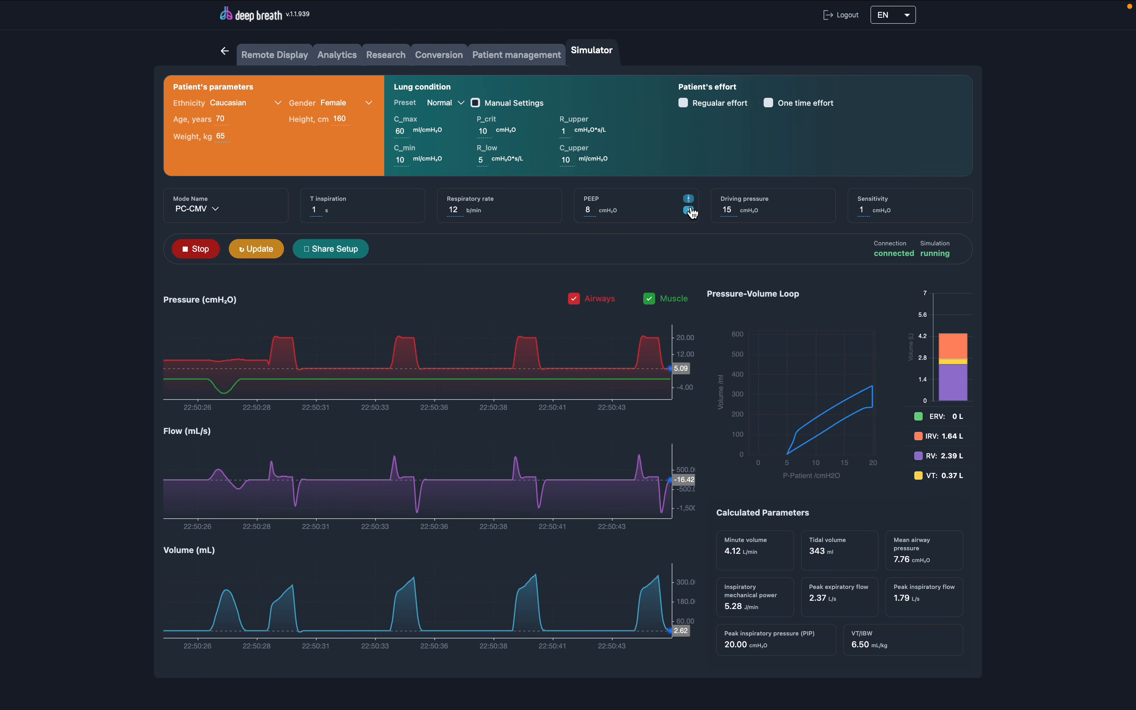
left_click(689, 209)
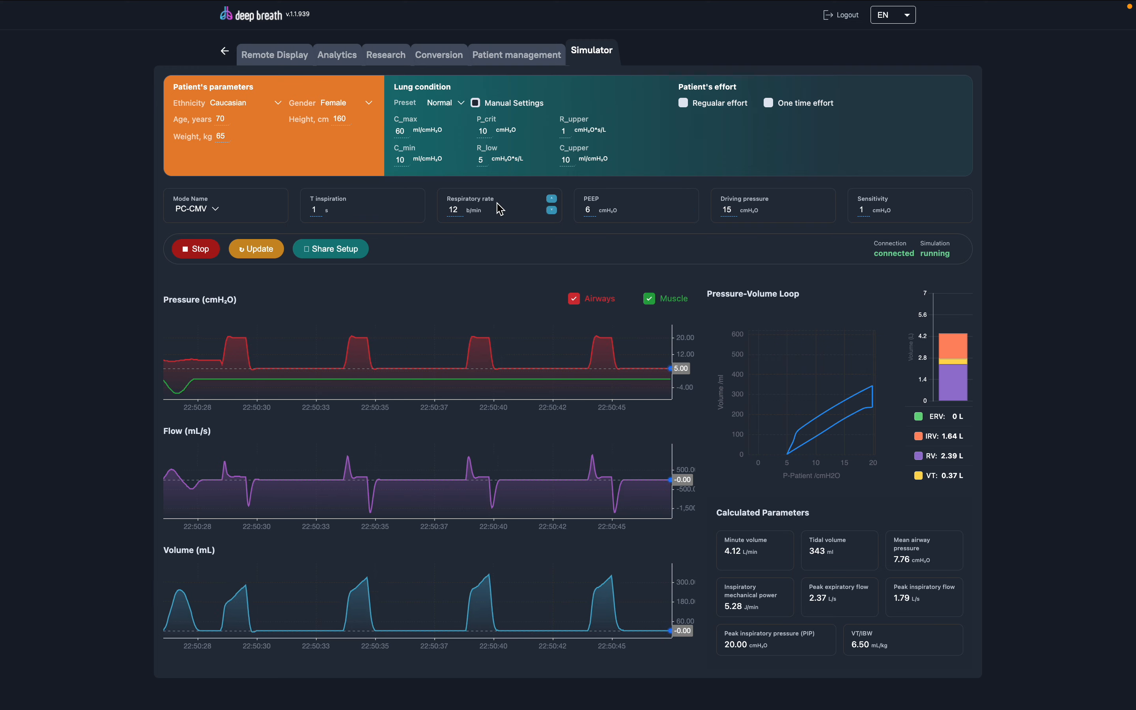
left_click(825, 199)
left_click(825, 199)
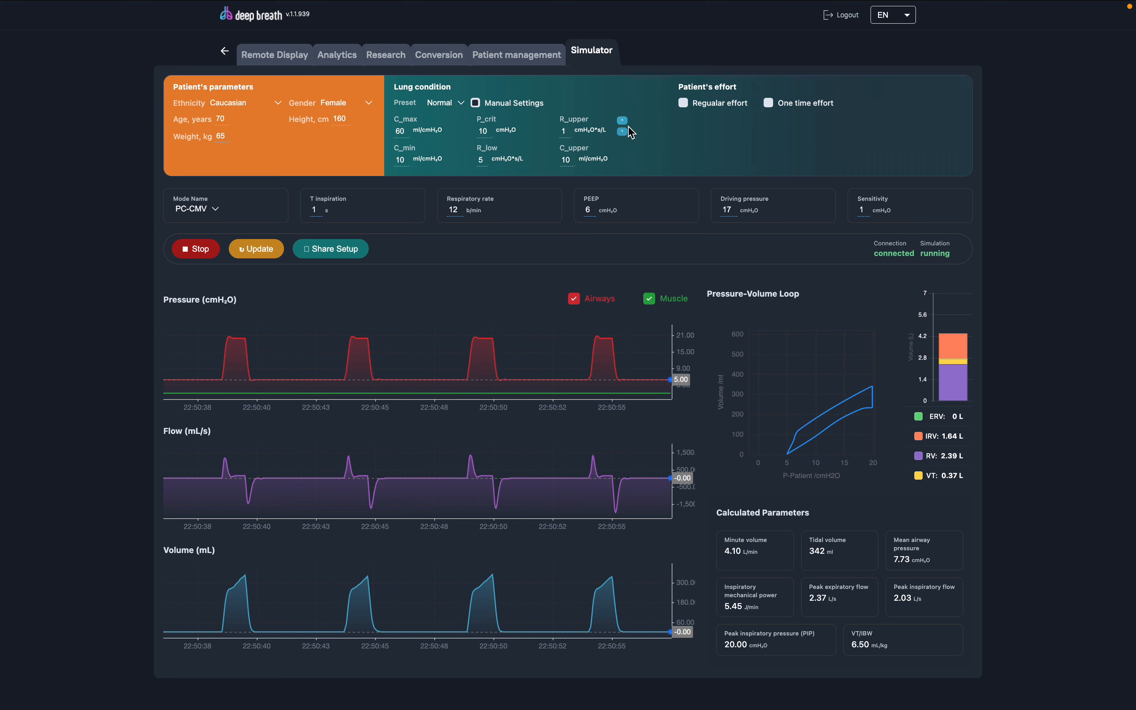
Set the lung condition's R_upper to 5 cmH₂O*s/L and update the simulation.
left_click(625, 120)
left_click(624, 121)
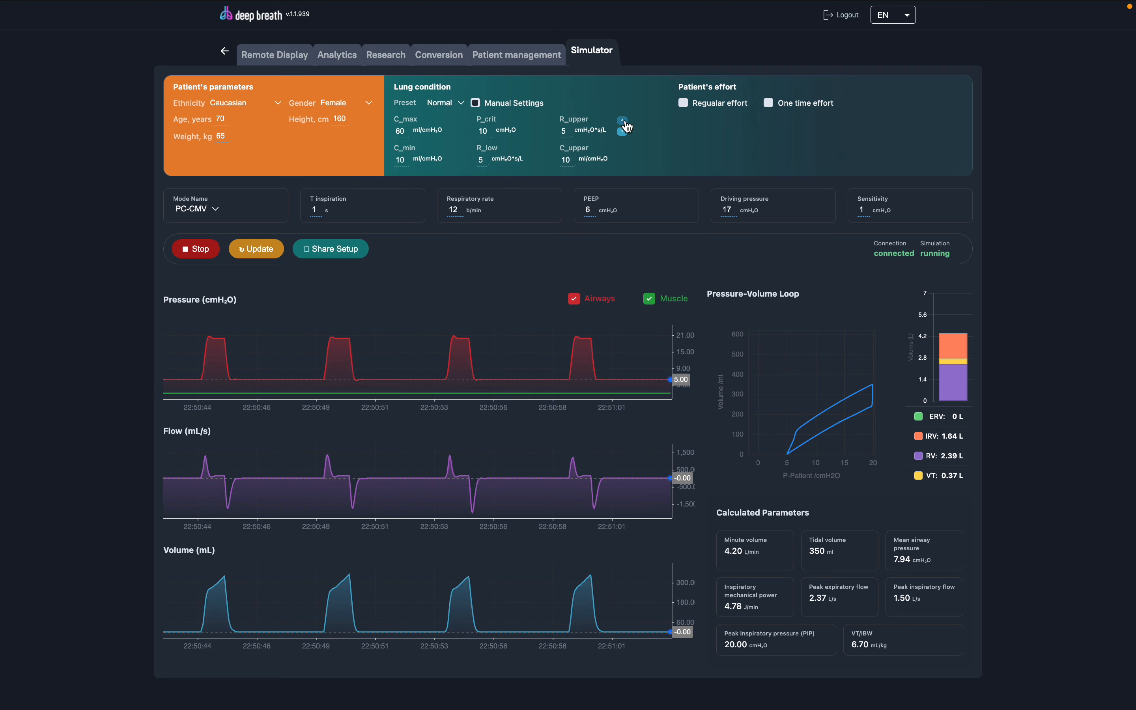
left_click(624, 122)
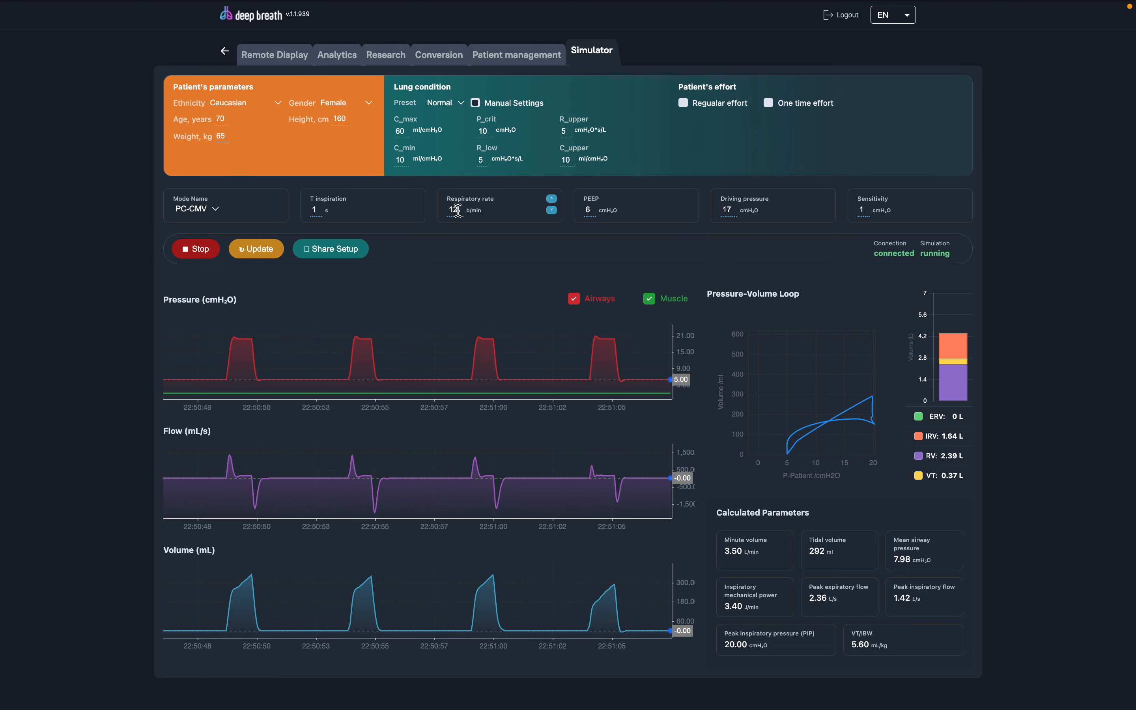
left_click(270, 254)
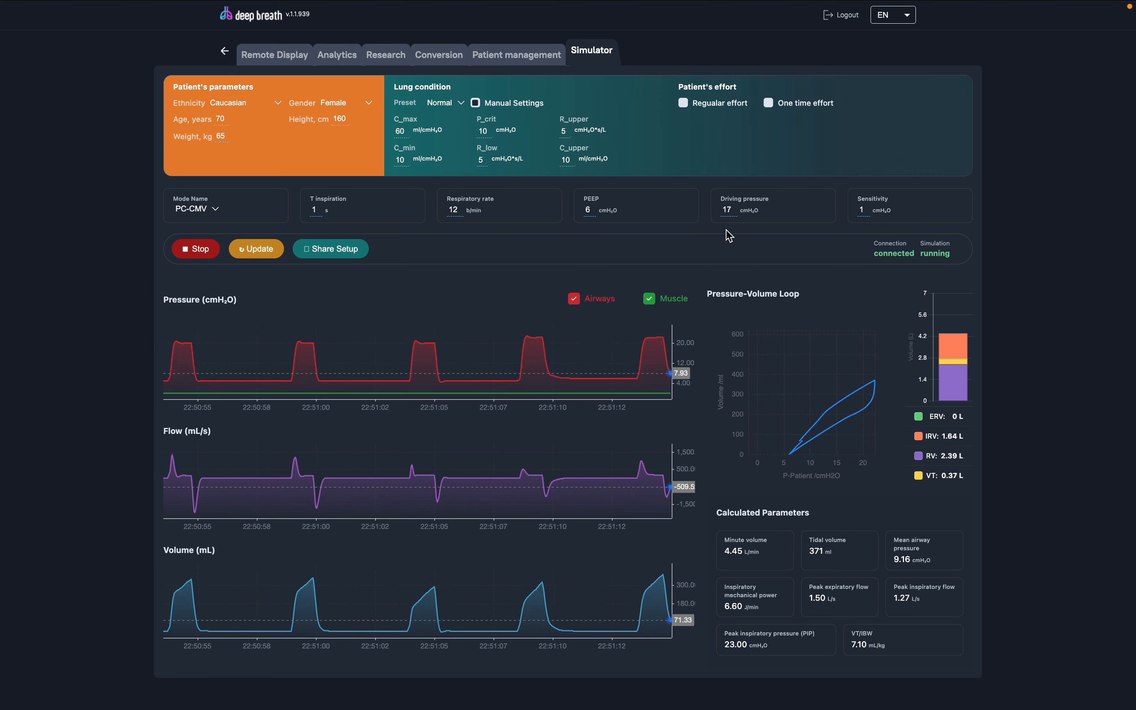
Enable regular patient effort in PC-CMV mode and update the simulation.
left_click(685, 104)
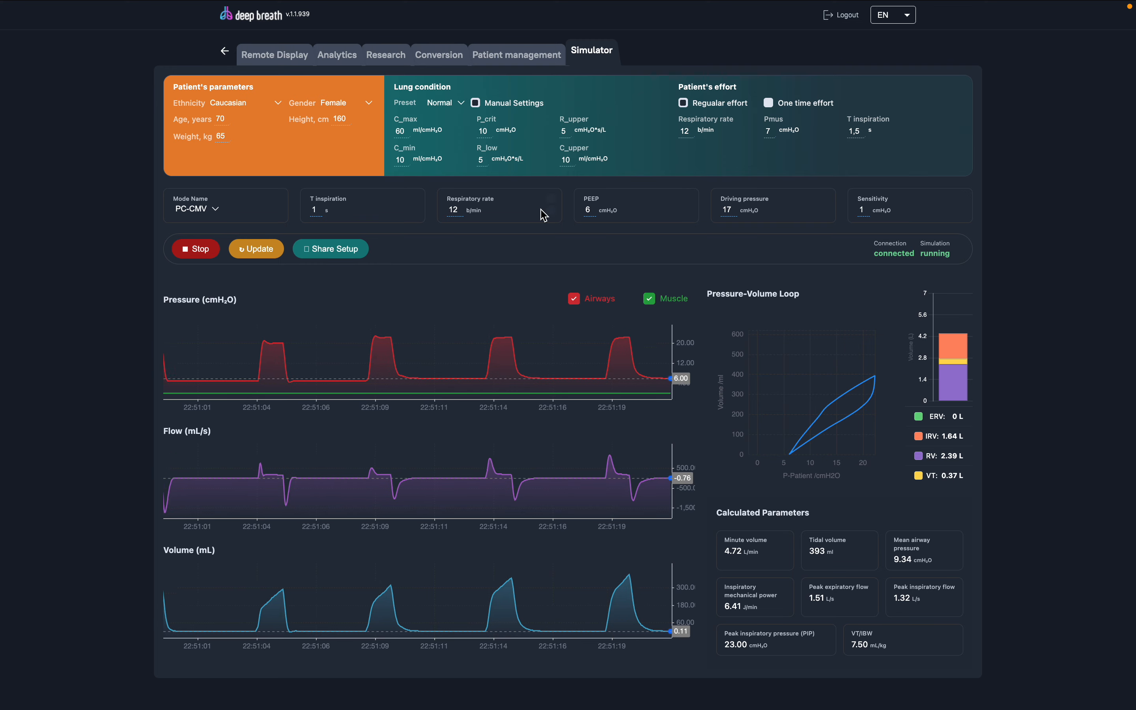
left_click(258, 250)
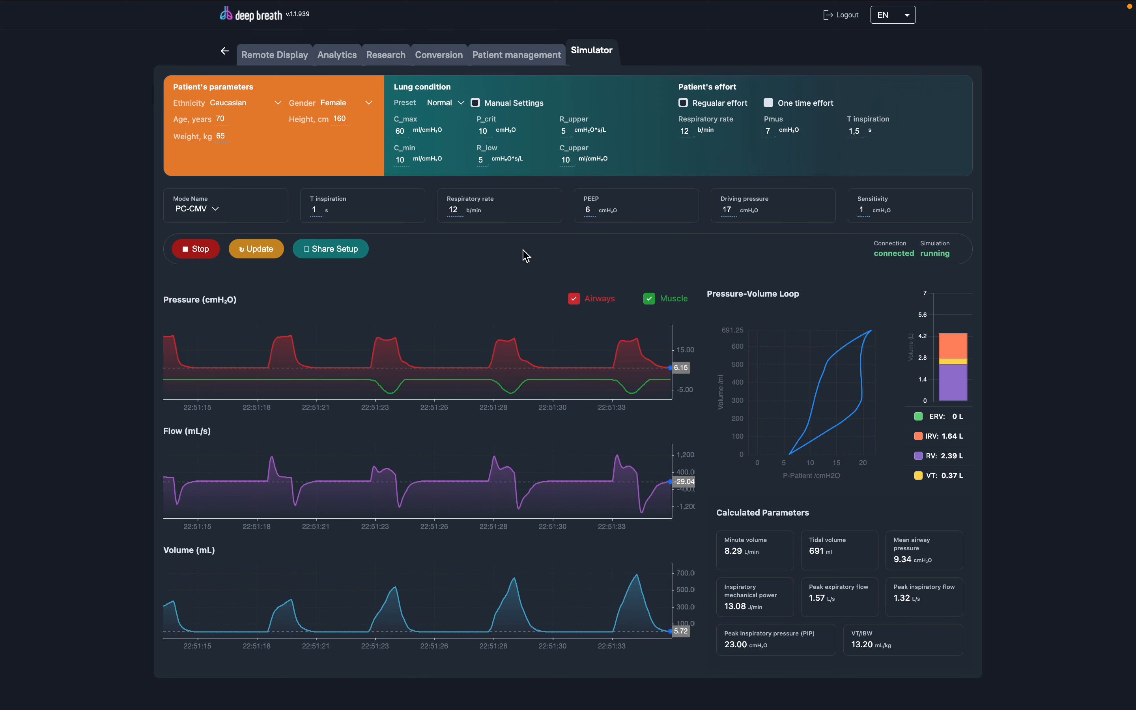
Set the ventilator's respiratory rate to 10 b/min and the patient's effort rate to 15 b/min, and update the simulation.
mouse_move(469, 198)
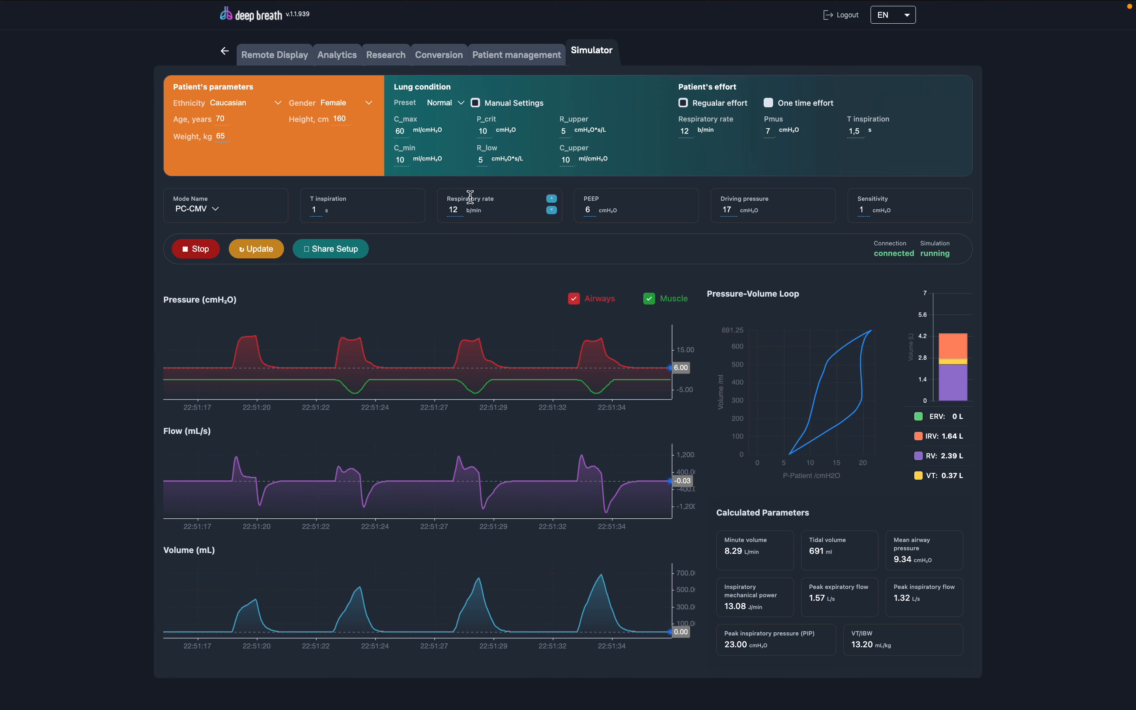
left_click(552, 211)
left_click(553, 212)
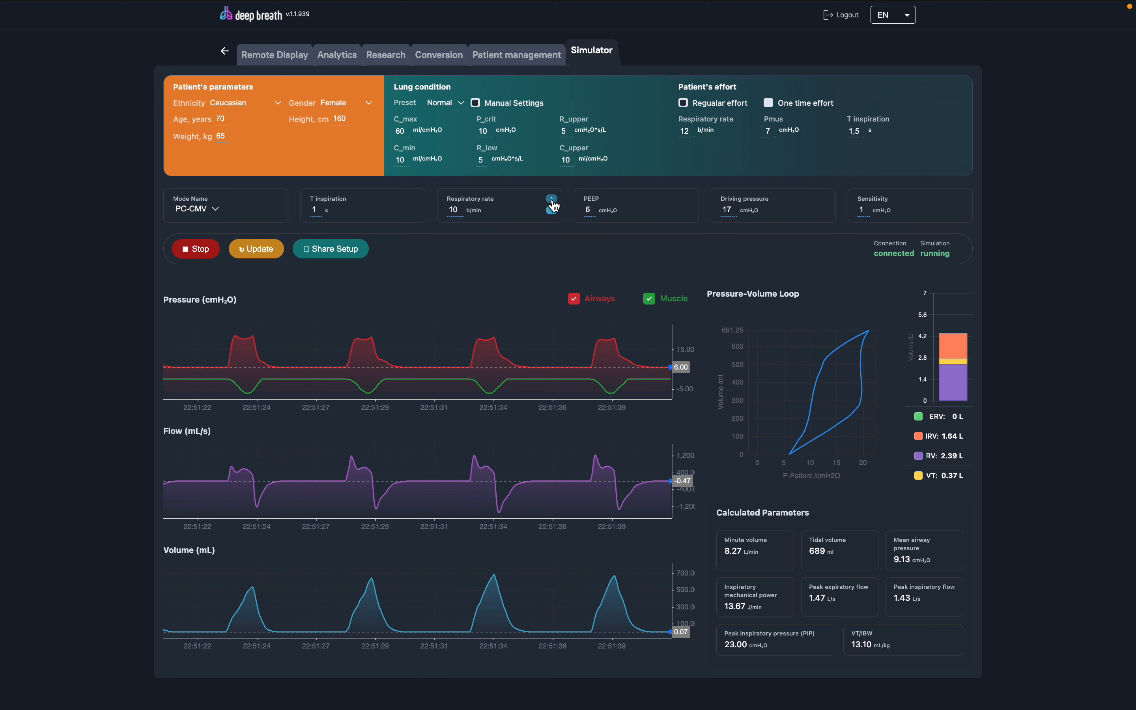
left_click(746, 121)
left_click(746, 121)
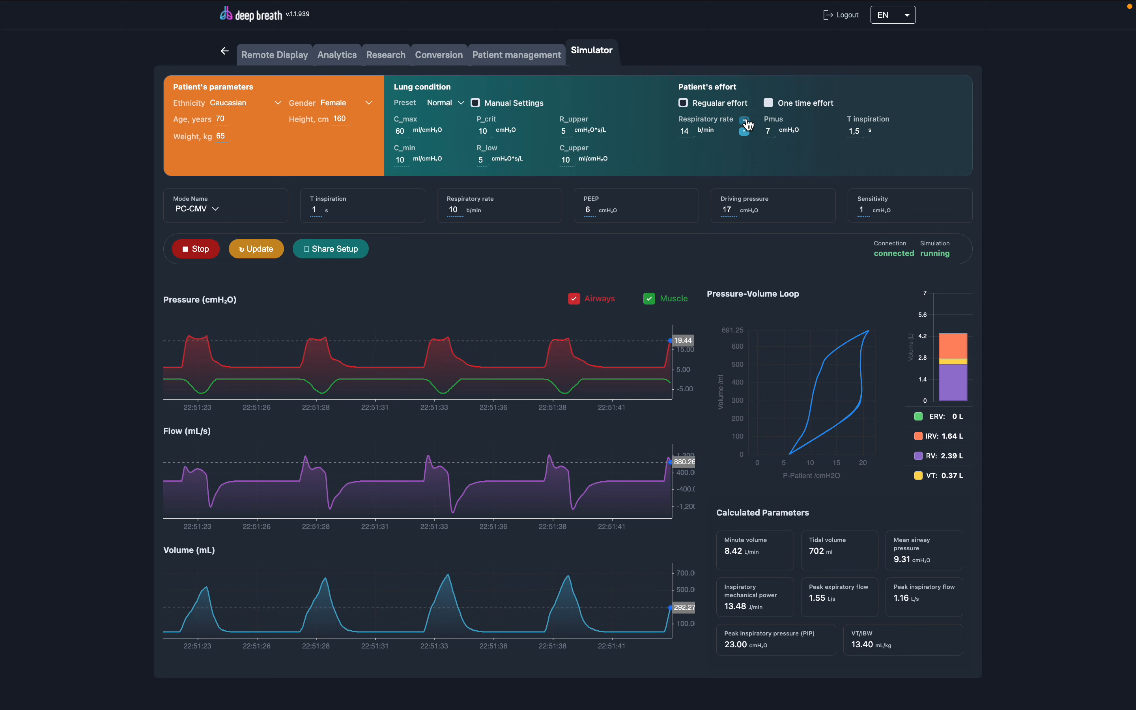
left_click(746, 121)
left_click(258, 250)
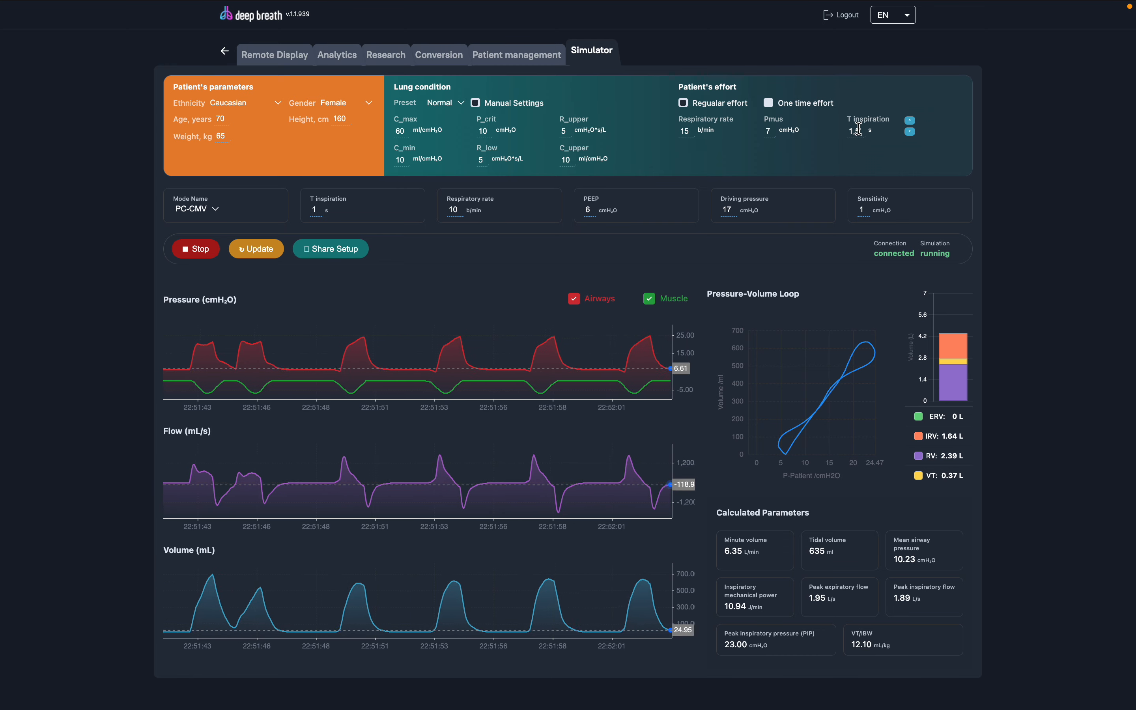
Set the patient's effort inspiration time to 1 s and update the simulation.
left_click(910, 132)
left_click(911, 133)
left_click(911, 132)
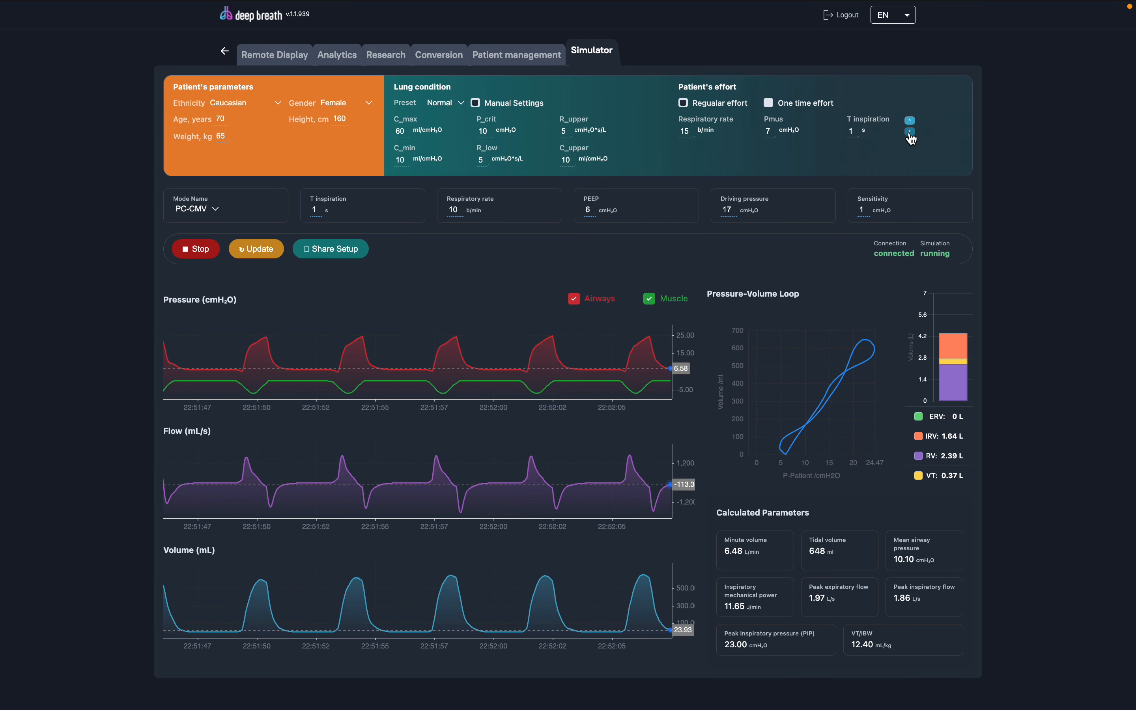
left_click(257, 251)
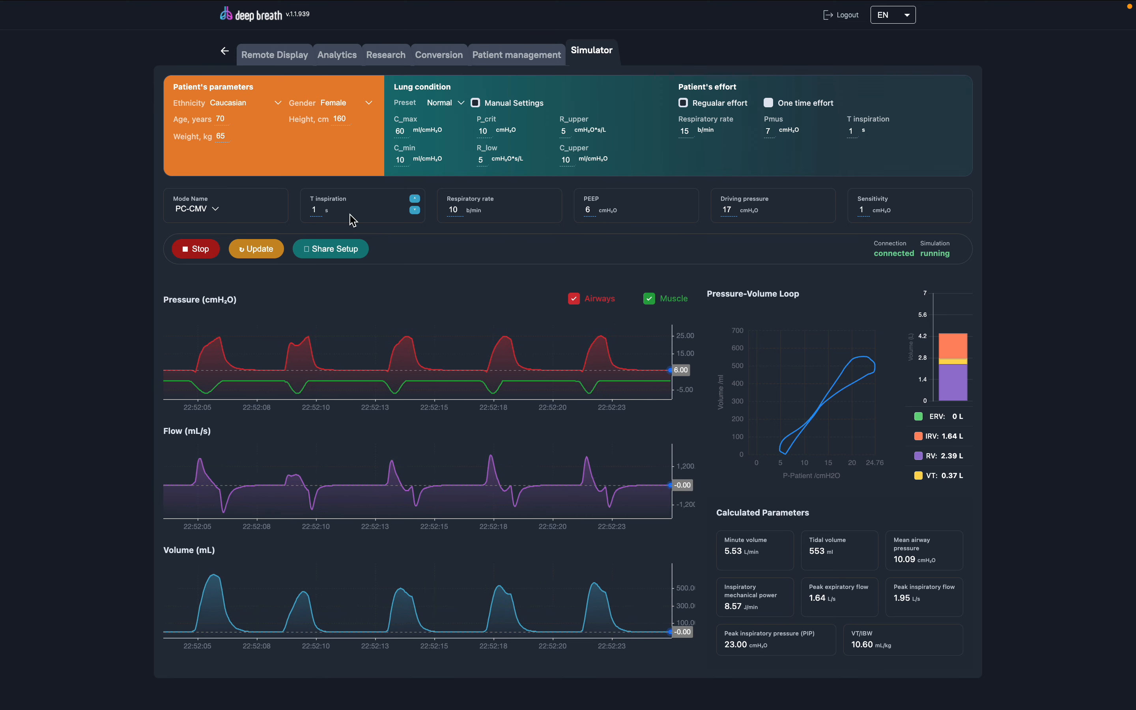
Set the ventilator's inspiration time to 1.5 s in the PC-CMV settings.
left_click(415, 198)
left_click(415, 198)
left_click(415, 199)
left_click(415, 199)
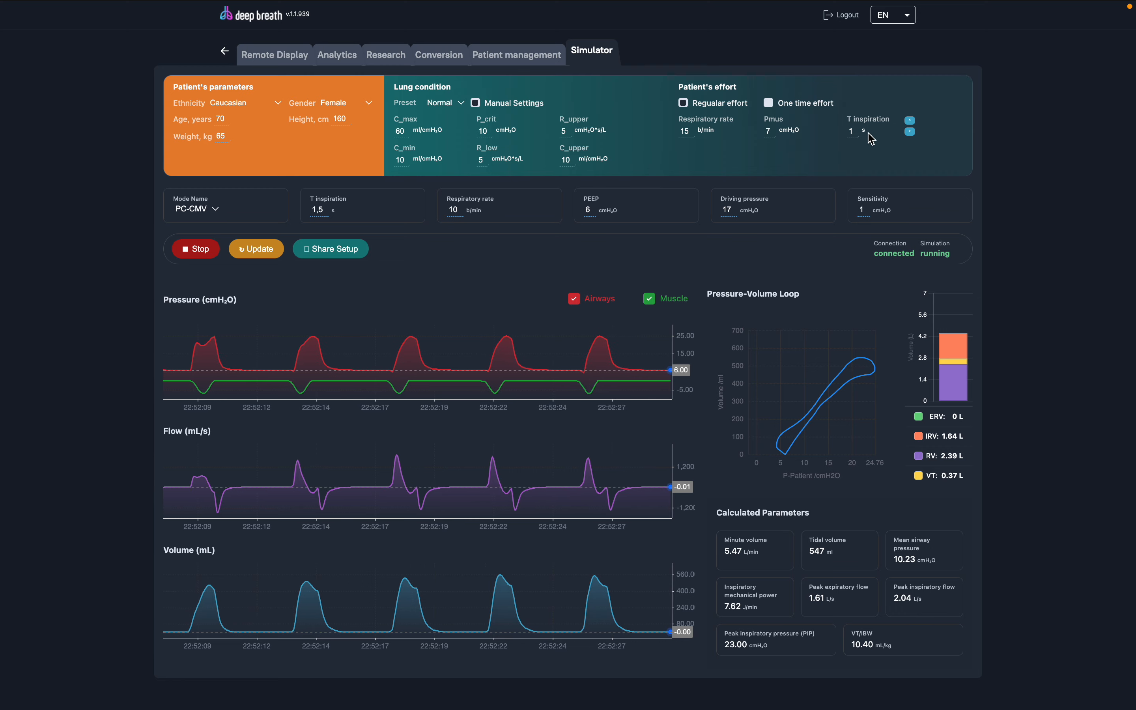
Set the patient's effort inspiration time to 0.8 s and update the simulation.
left_click(911, 133)
left_click(911, 132)
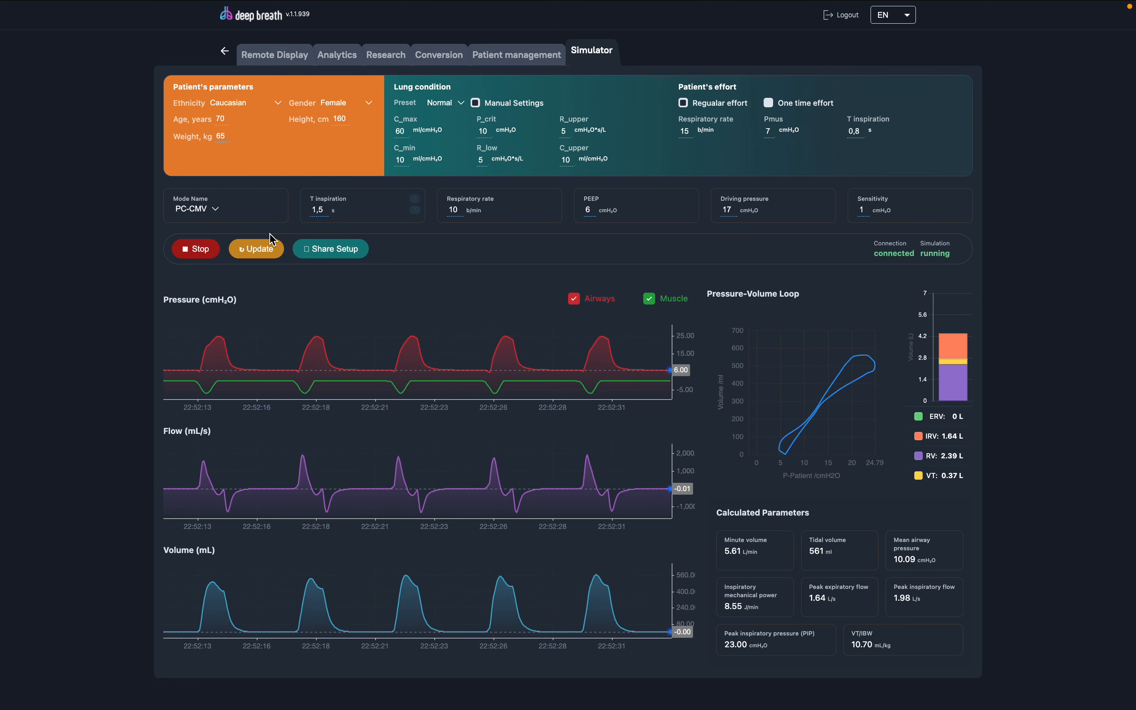
left_click(258, 251)
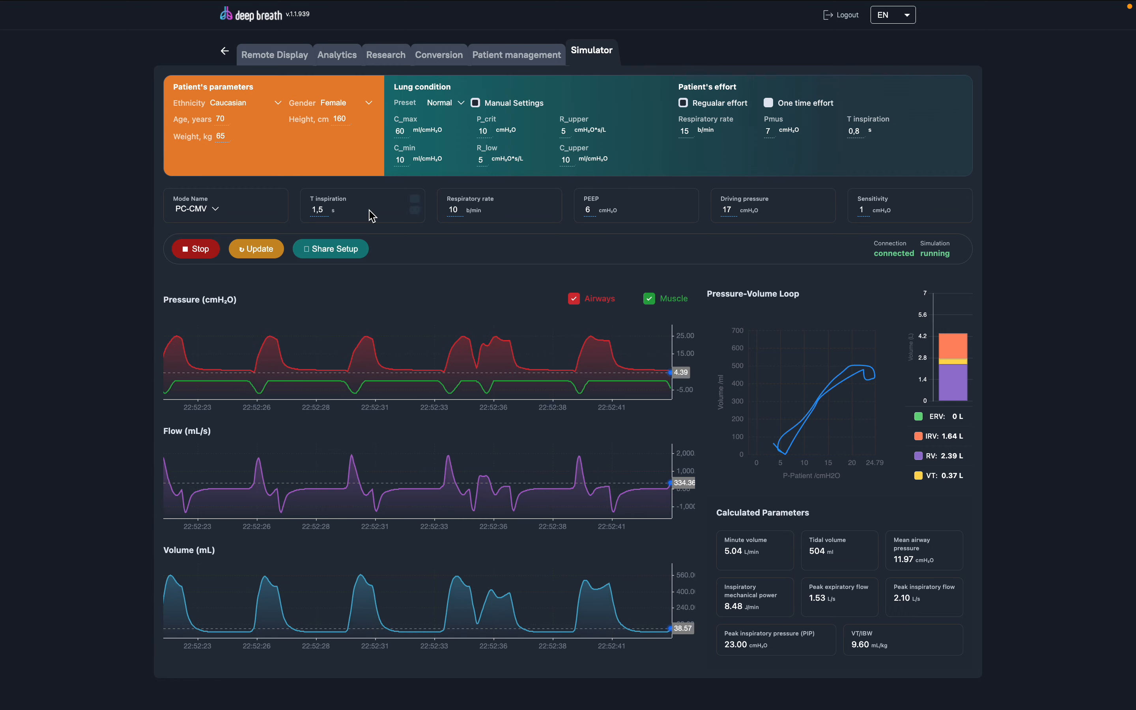
Set the patient's effort inspiration time to 1.5 s and the ventilator's inspiration time to 1 s, and update the simulation.
left_click(415, 210)
left_click(415, 210)
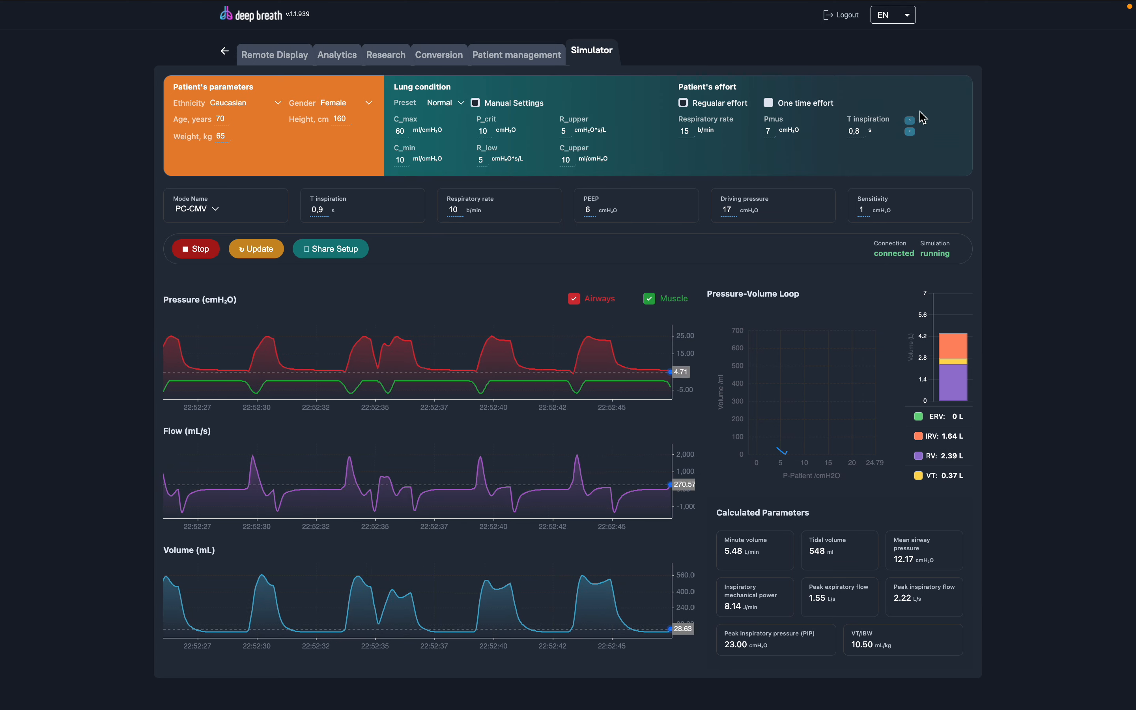
left_click(912, 121)
left_click(912, 122)
left_click(912, 122)
left_click(912, 121)
left_click(912, 122)
left_click(912, 122)
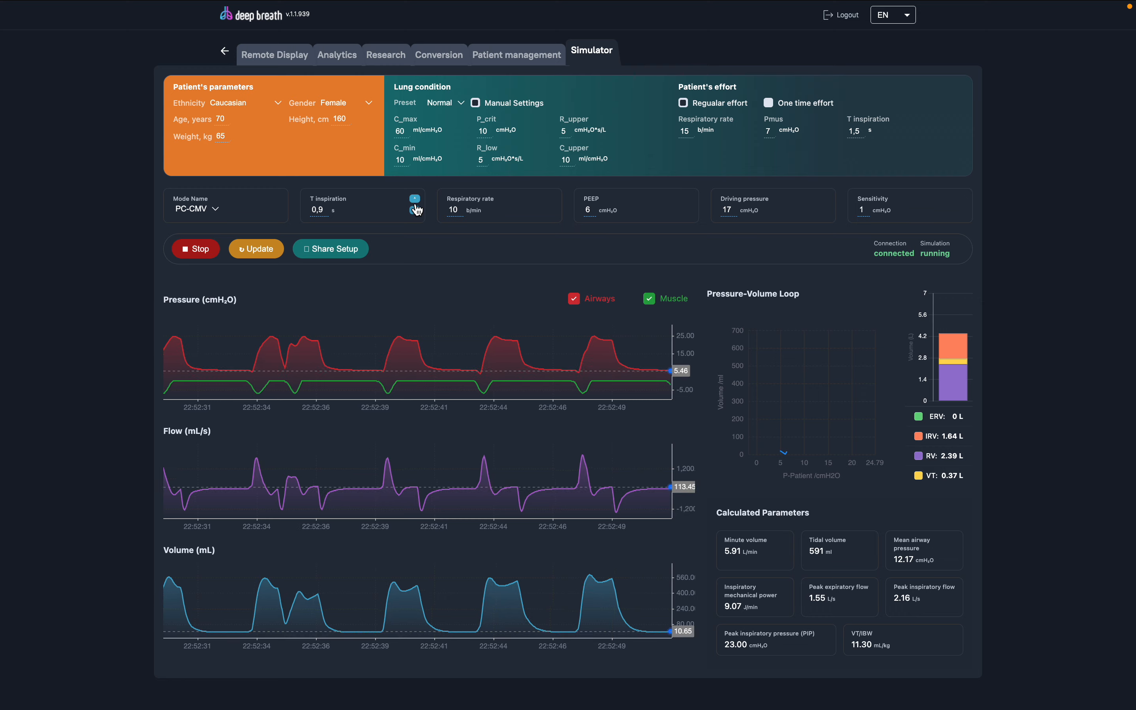
left_click(415, 198)
left_click(273, 252)
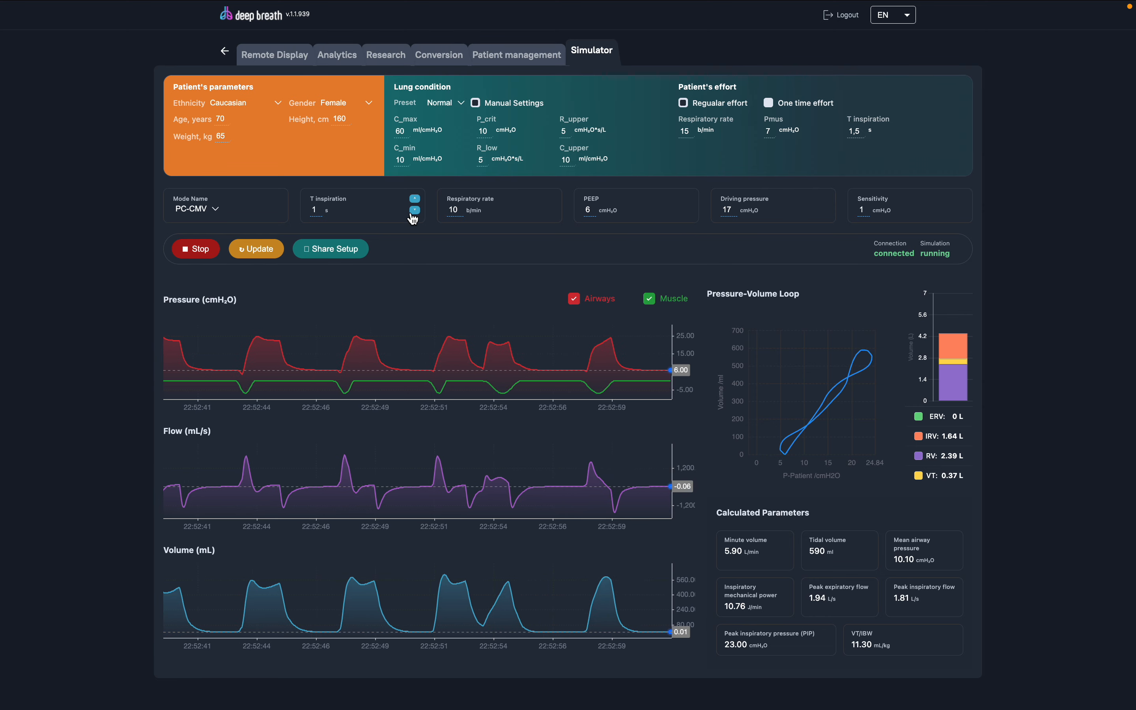
Set the ventilator's inspiration time to 0.5 s and update the simulation.
left_click(415, 211)
triple_click(415, 211)
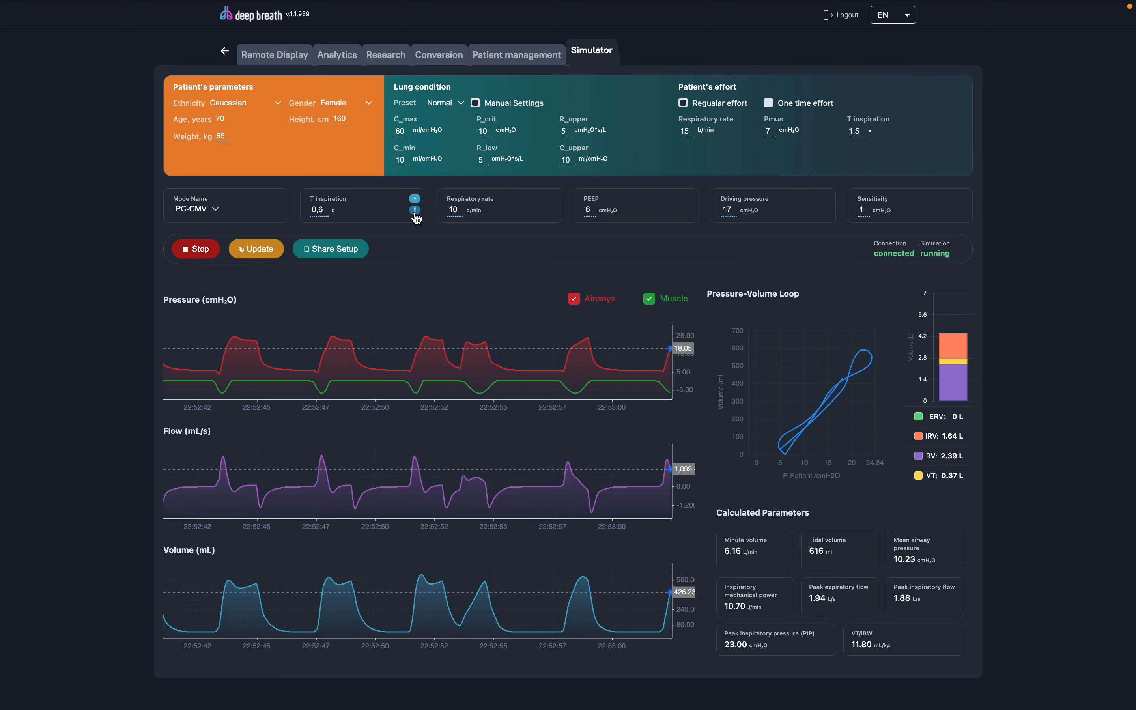
left_click(272, 249)
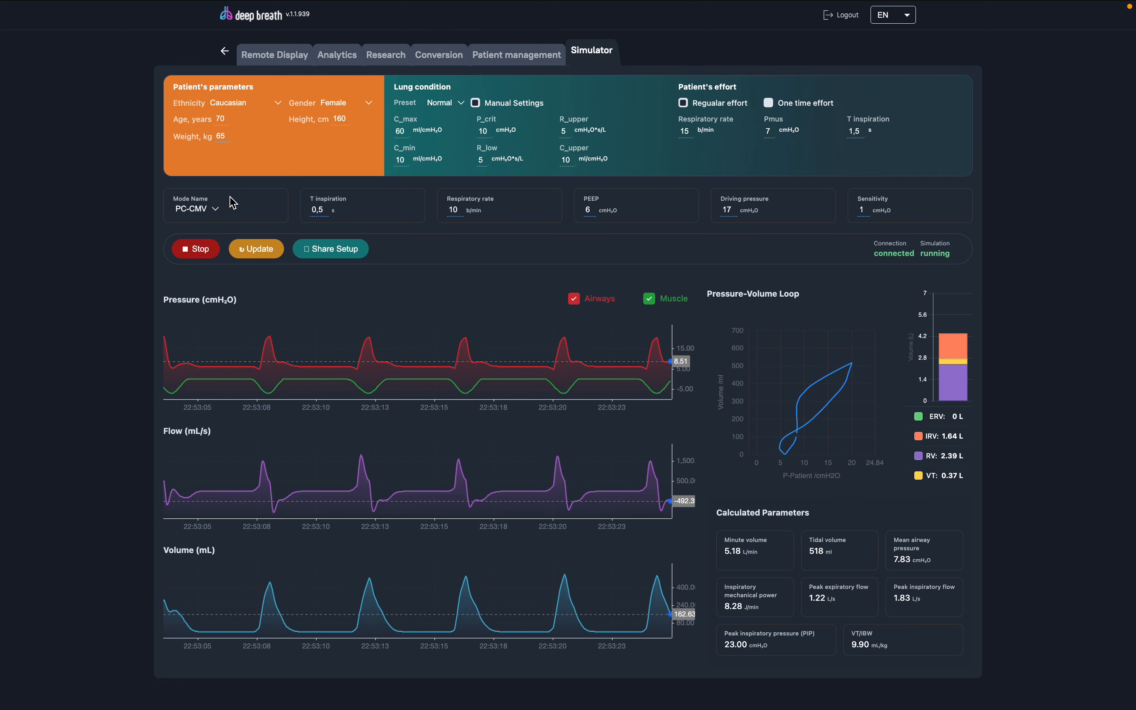
Switch the ventilation mode to VC CMV and update the simulation.
left_click(218, 210)
left_click(209, 227)
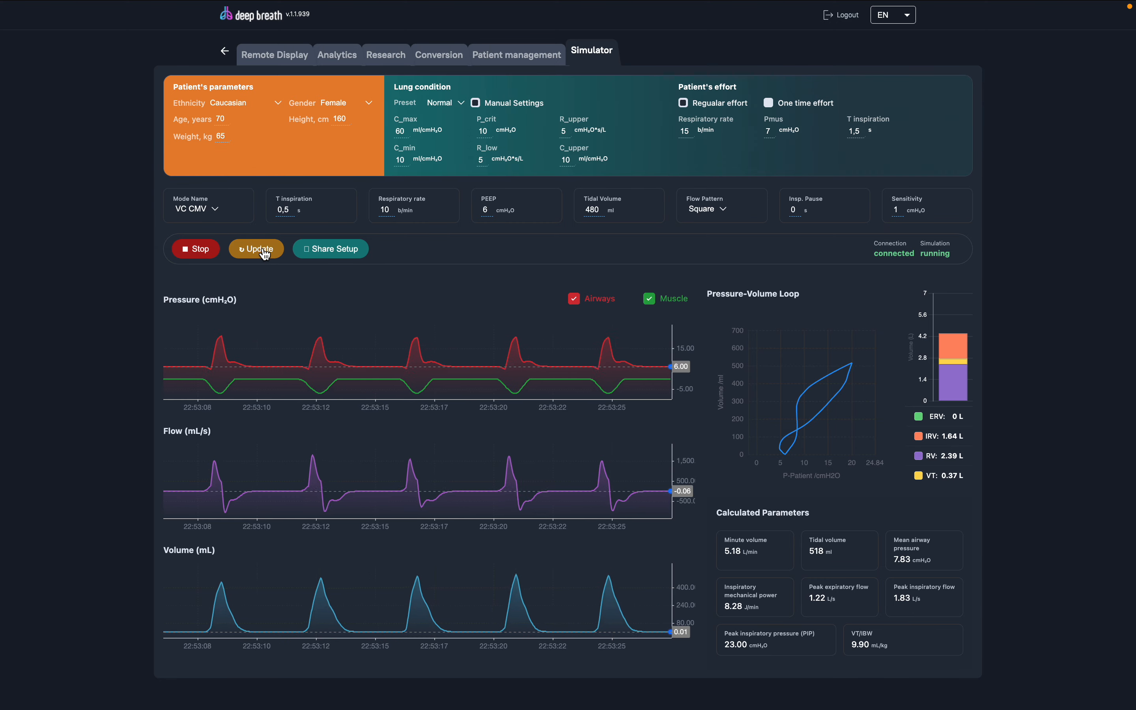
left_click(264, 254)
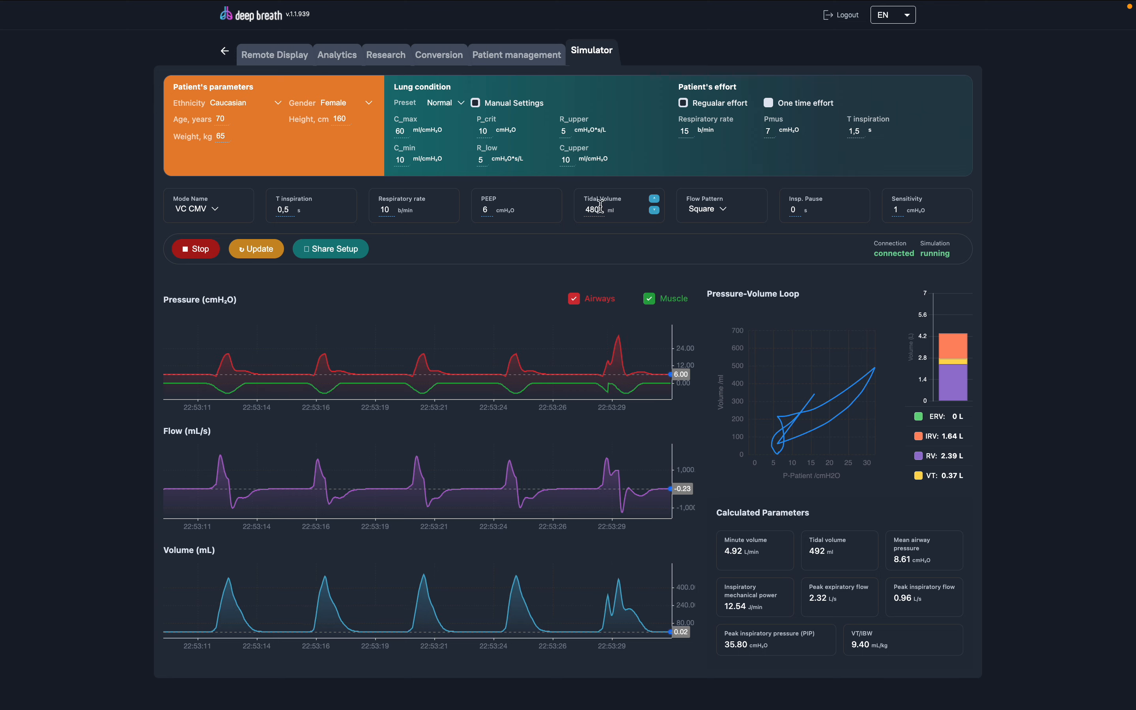
Set the VC CMV flow pattern to Decelerating and the inspiratory pause to 0.2 s.
left_click(727, 216)
left_click(723, 227)
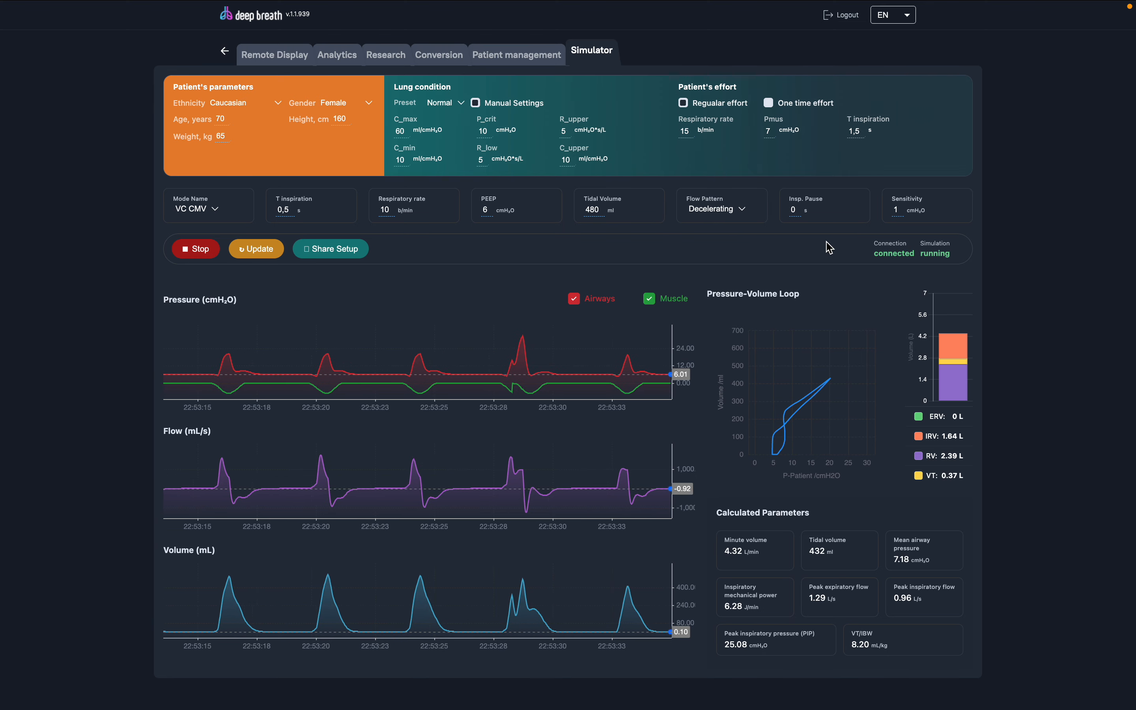
left_click(859, 199)
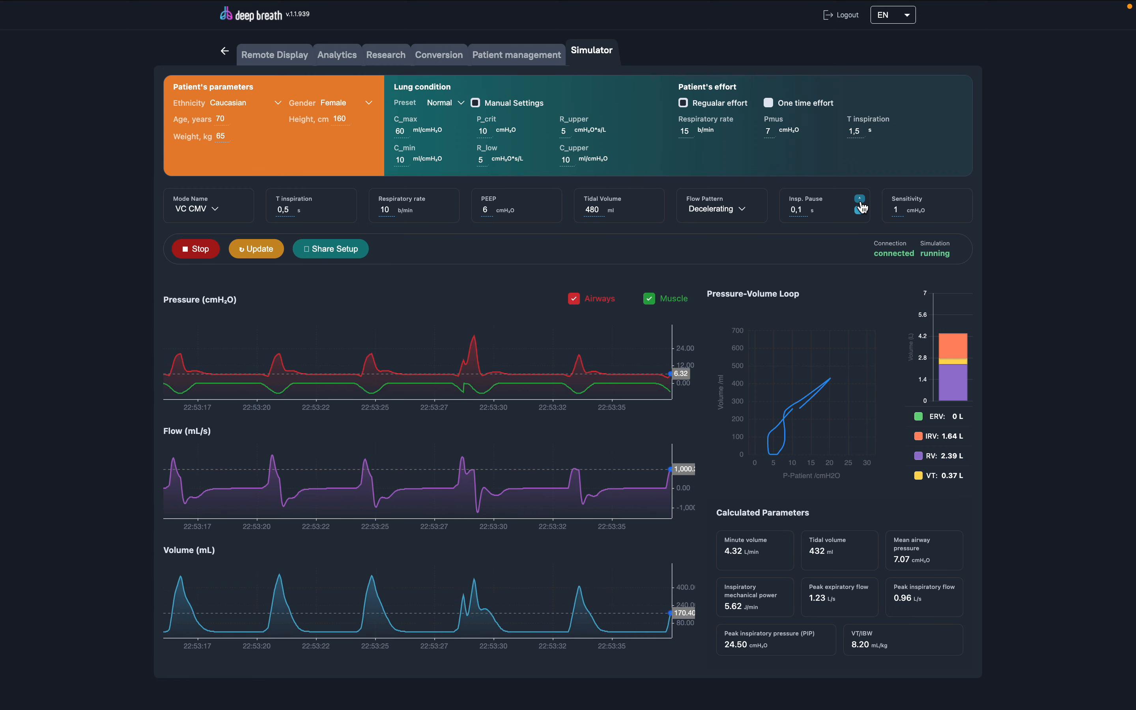
left_click(860, 199)
Set the ventilator's inspiration time to 0.8 s in VC CMV mode and update the simulation.
left_click(348, 199)
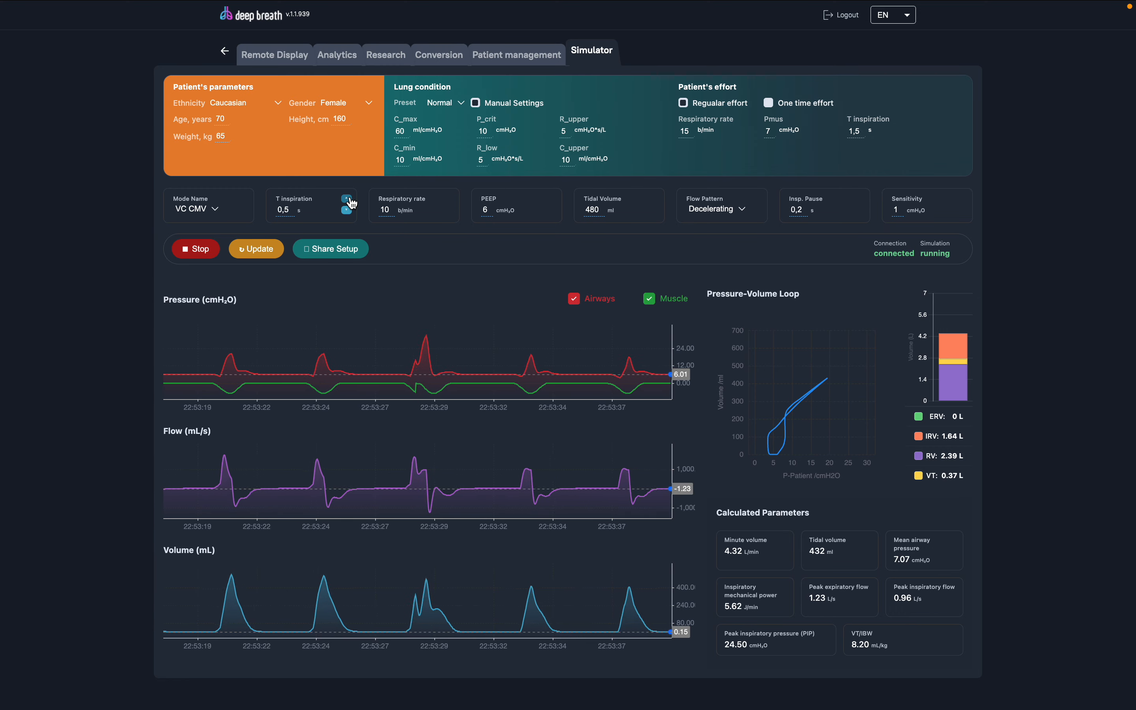
left_click(347, 199)
left_click(348, 199)
left_click(257, 249)
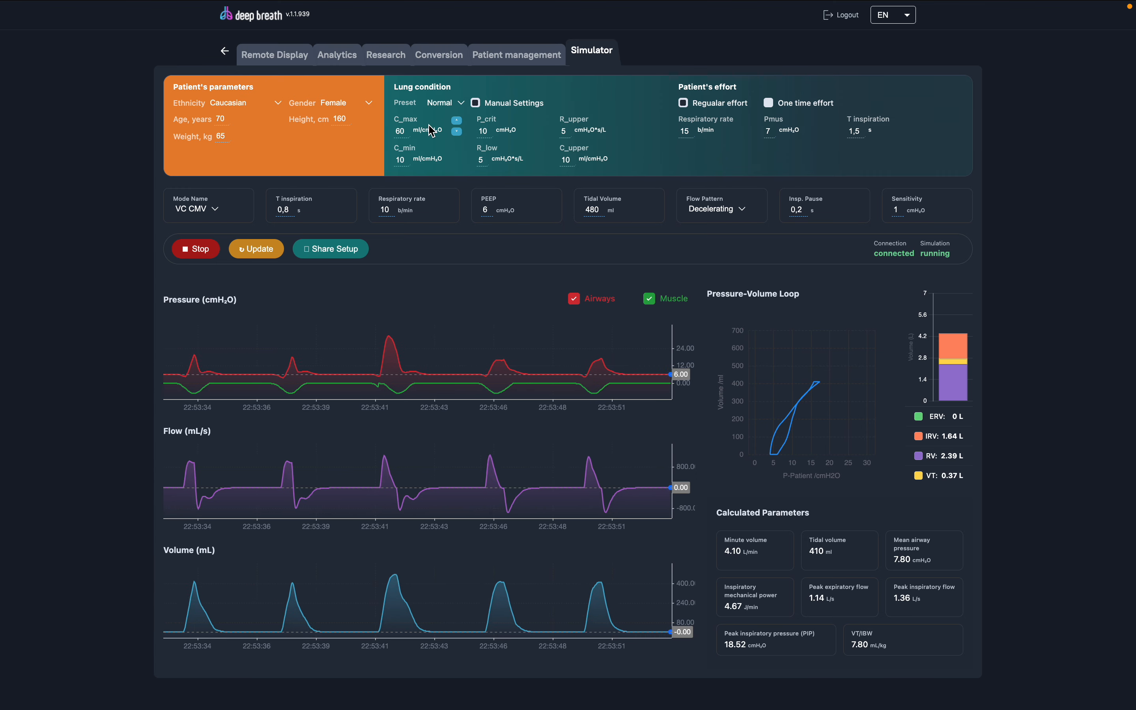
Set the lung condition to C_max 100, C_min 30 and R_low 7, and update the simulation.
left_click(401, 131)
type("0")
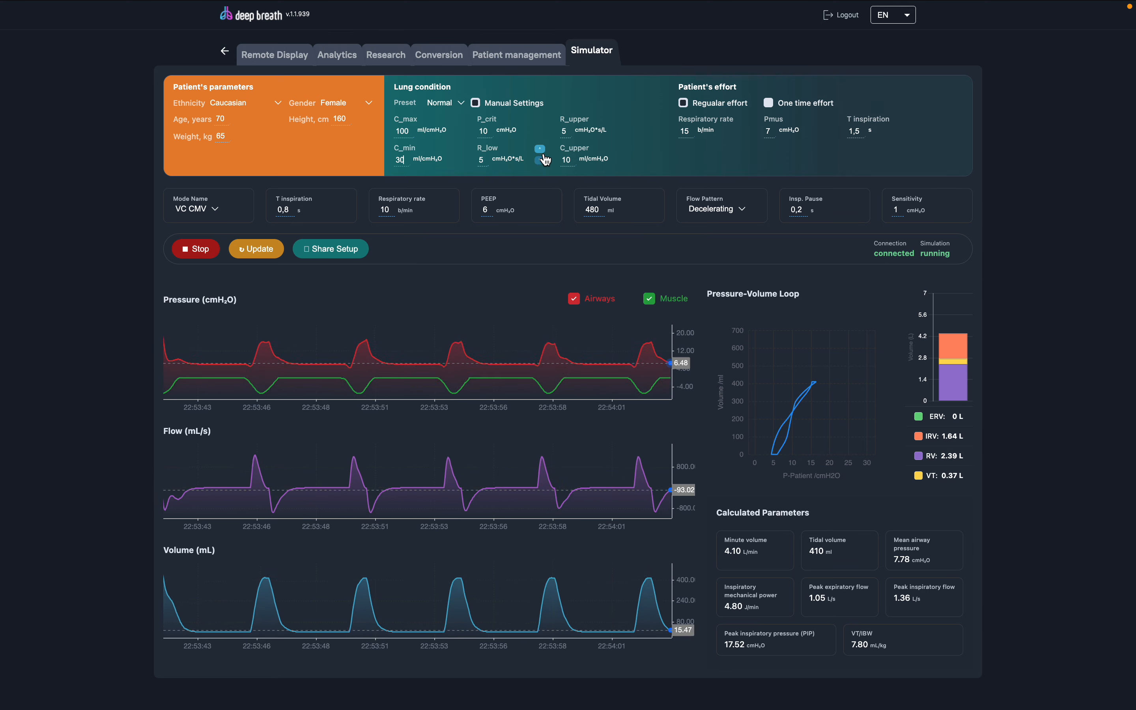
left_click(540, 148)
left_click(541, 149)
left_click(262, 256)
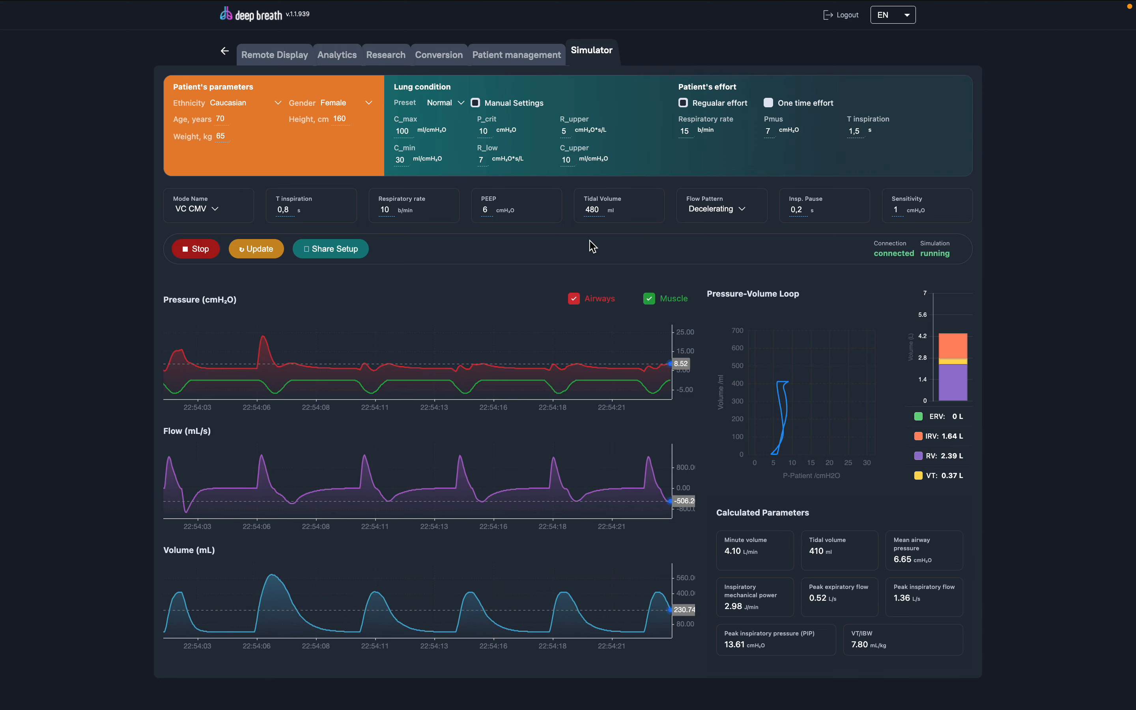
Set the ventilator's PEEP to 3 cmH₂O and update the simulation.
left_click(552, 210)
left_click(552, 210)
left_click(553, 210)
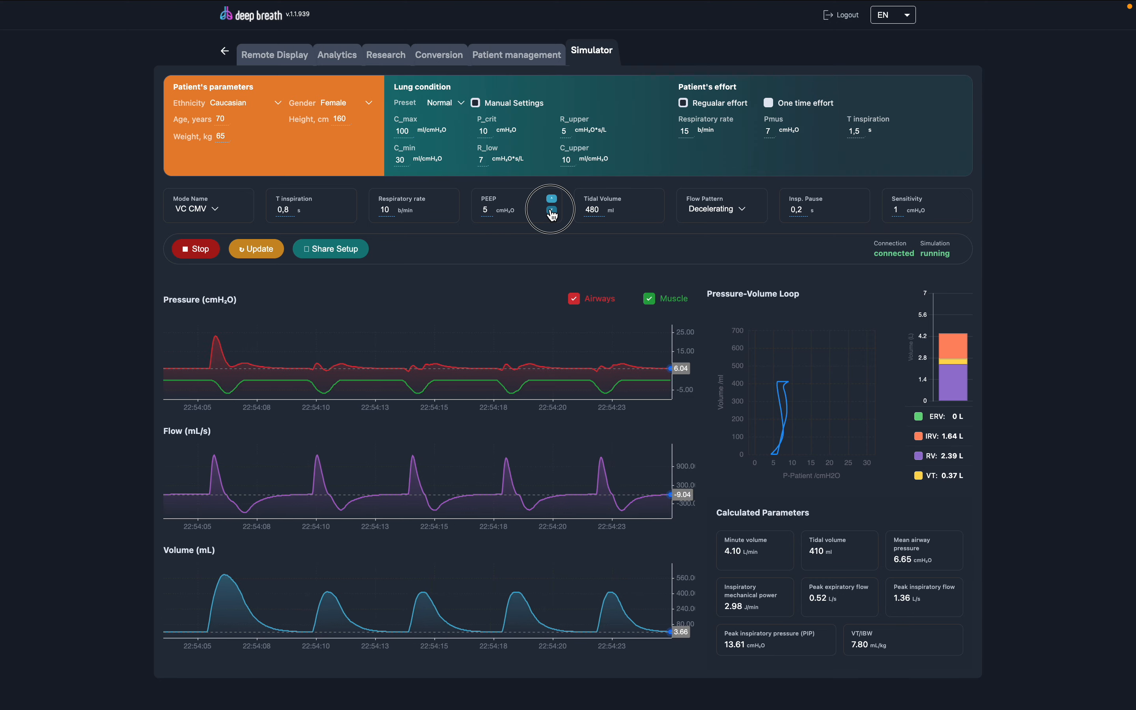
left_click(265, 251)
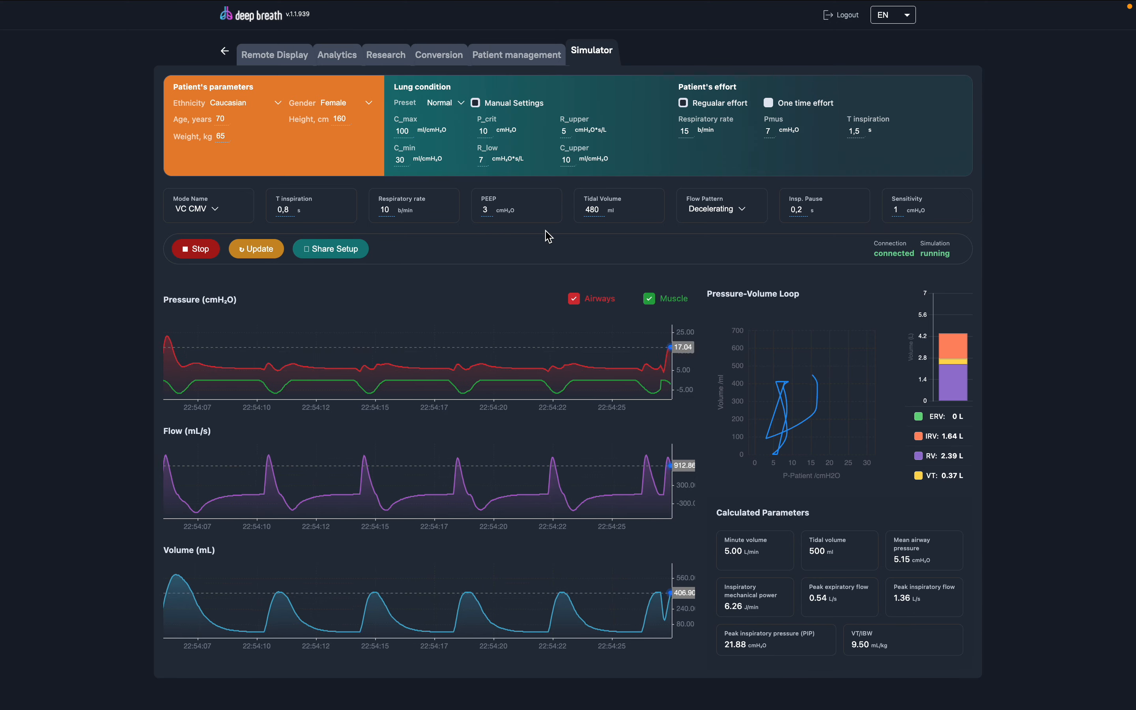
Set the Pmus of the patient's regular effort to 4 cmH₂O and update the simulation.
left_click(828, 132)
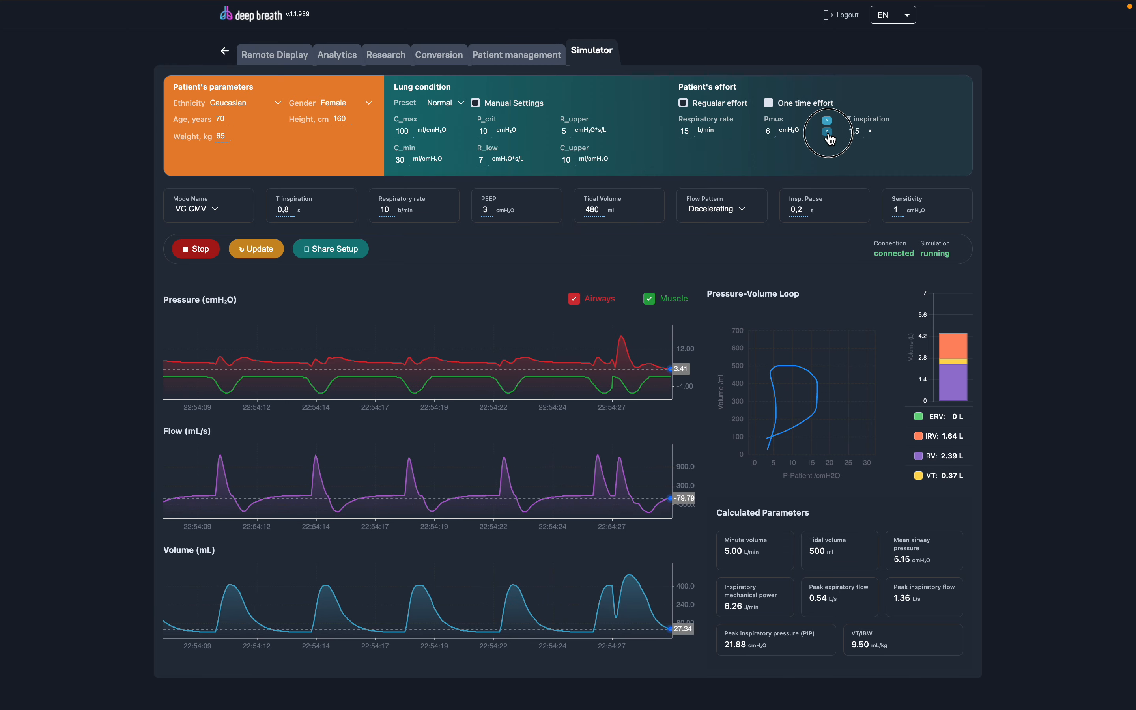
left_click(827, 132)
left_click(828, 132)
left_click(241, 249)
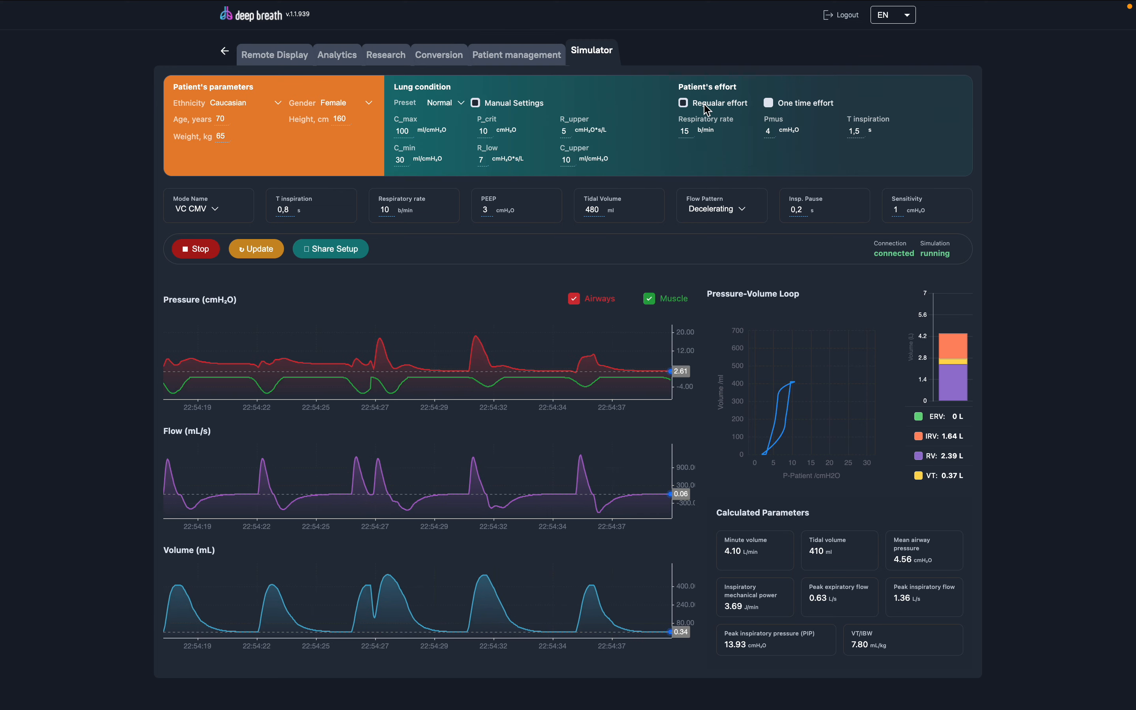
Switch the patient's effort to one time effort with a start time of 0 s, and update the simulation.
left_click(769, 103)
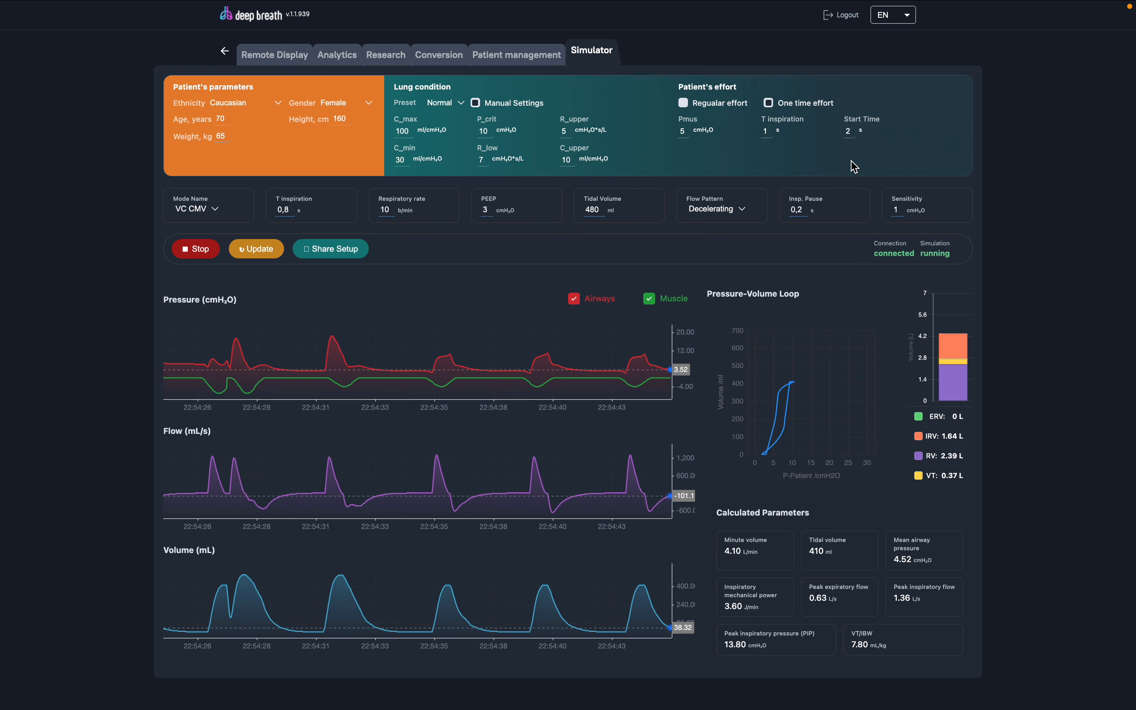
left_click_drag(852, 133, 845, 134)
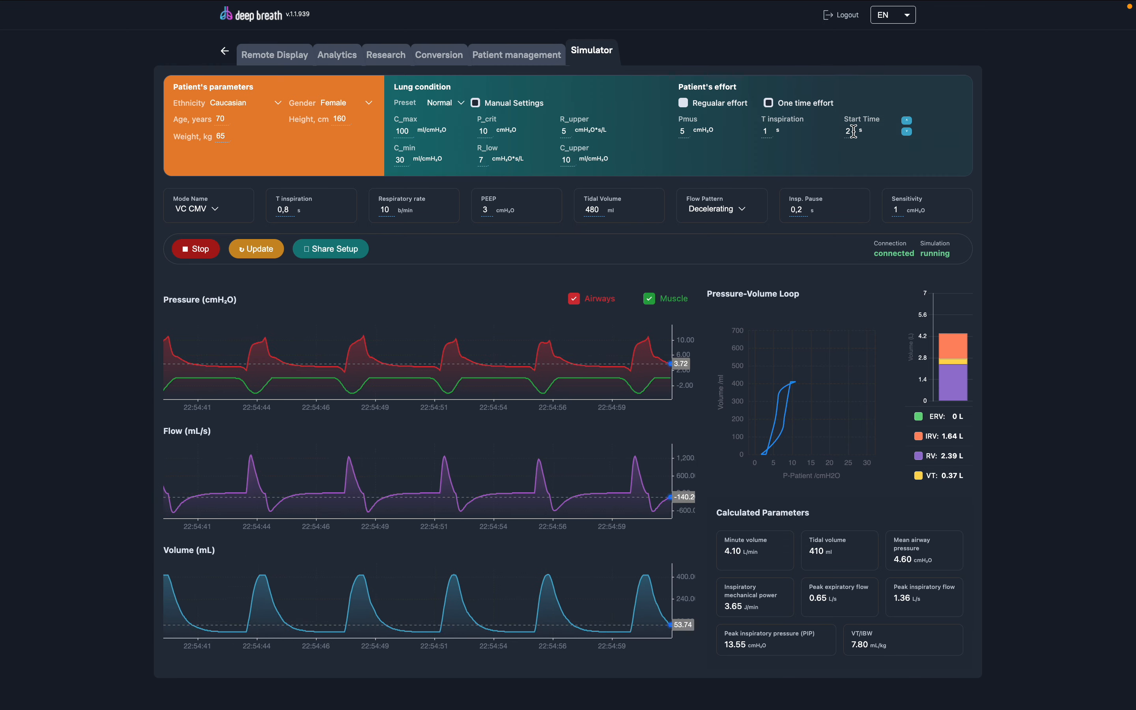
type("0")
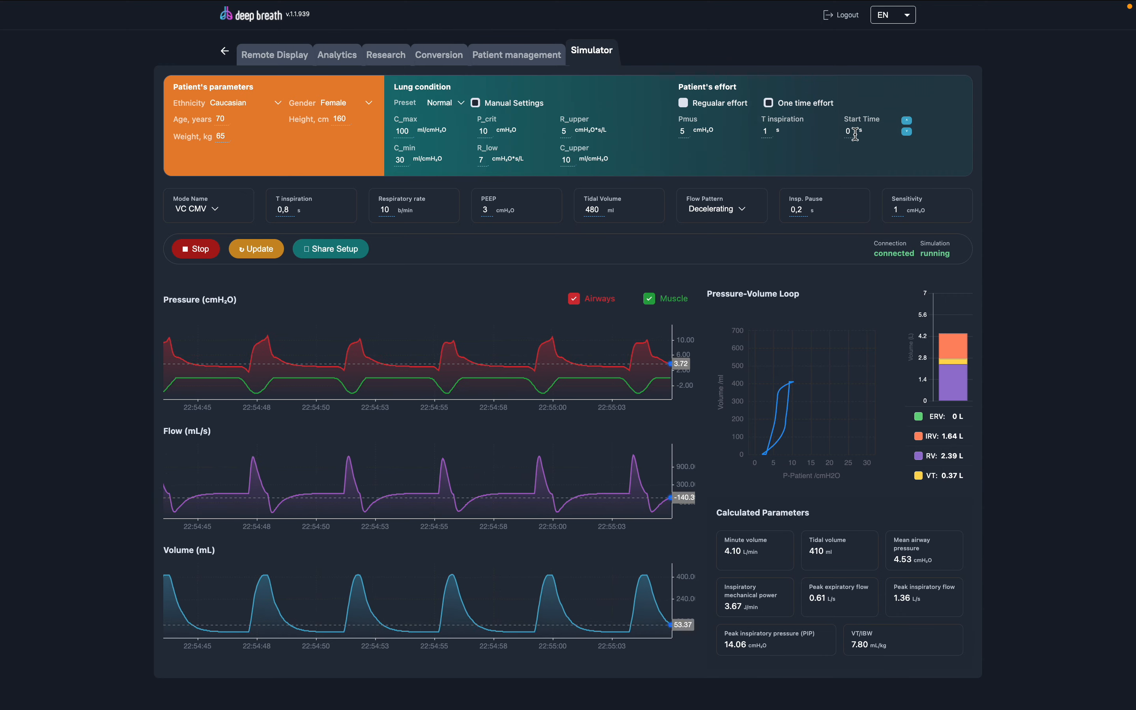
left_click(254, 254)
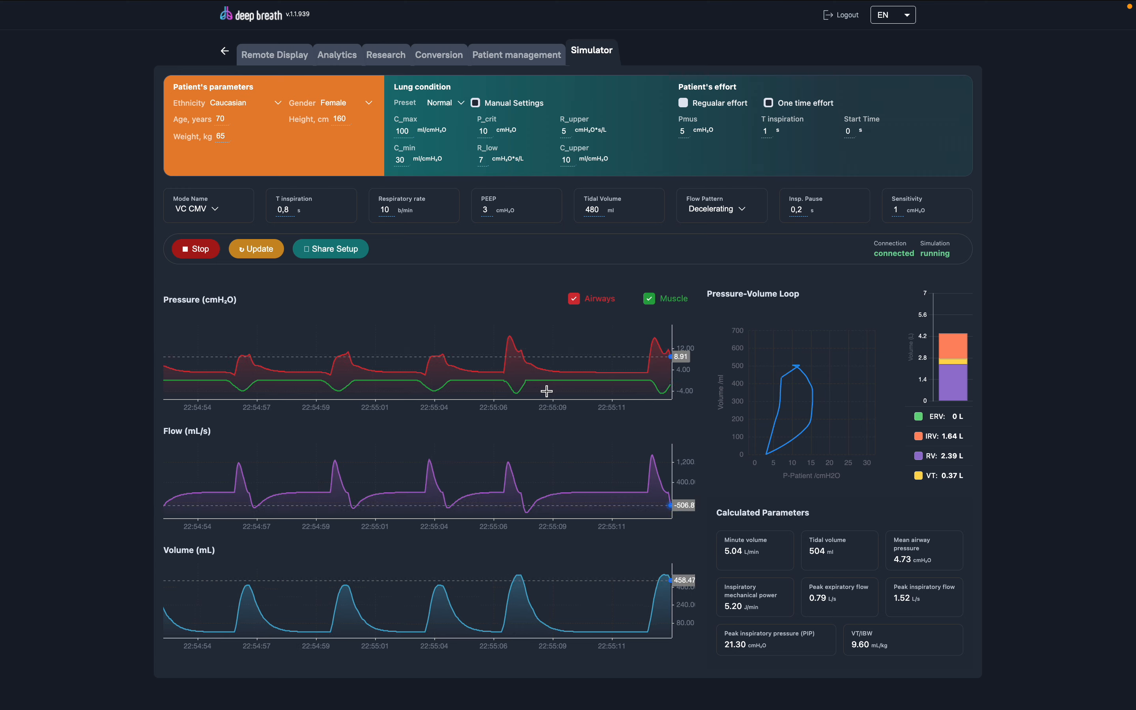
Set the ventilator's inspiration time to 1 s in VC CMV mode and update the simulation.
left_click(347, 200)
left_click(348, 200)
left_click(274, 249)
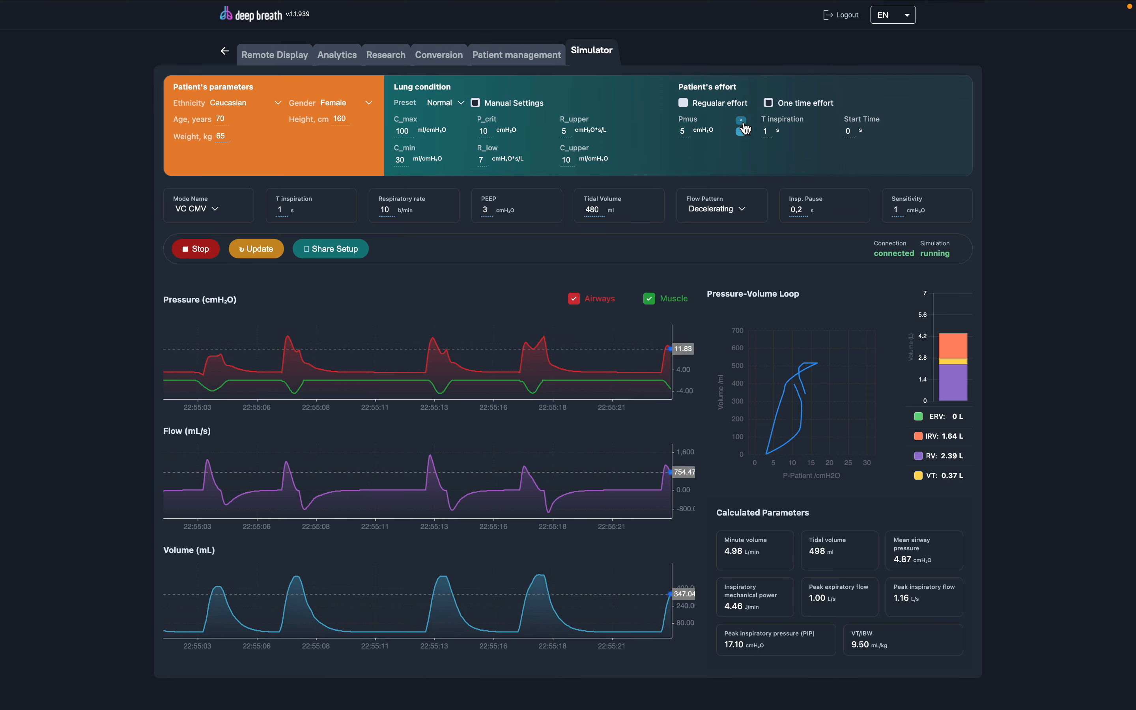
Set the Pmus of the one time effort to 9 cmH₂O and update the simulation.
left_click(742, 121)
left_click(741, 121)
left_click(741, 122)
left_click(742, 121)
left_click(275, 261)
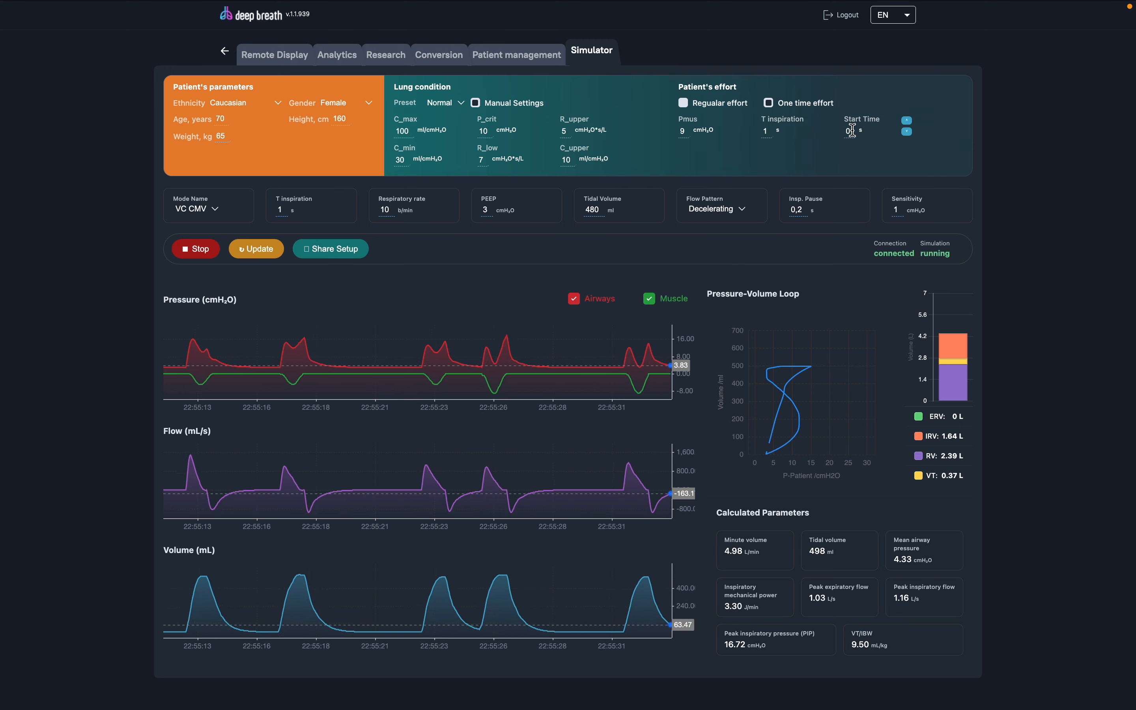
Set the ventilator's inspiration time to 1.4 s and the one time effort's Pmus to 4 cmH₂O.
left_click(348, 199)
left_click(347, 199)
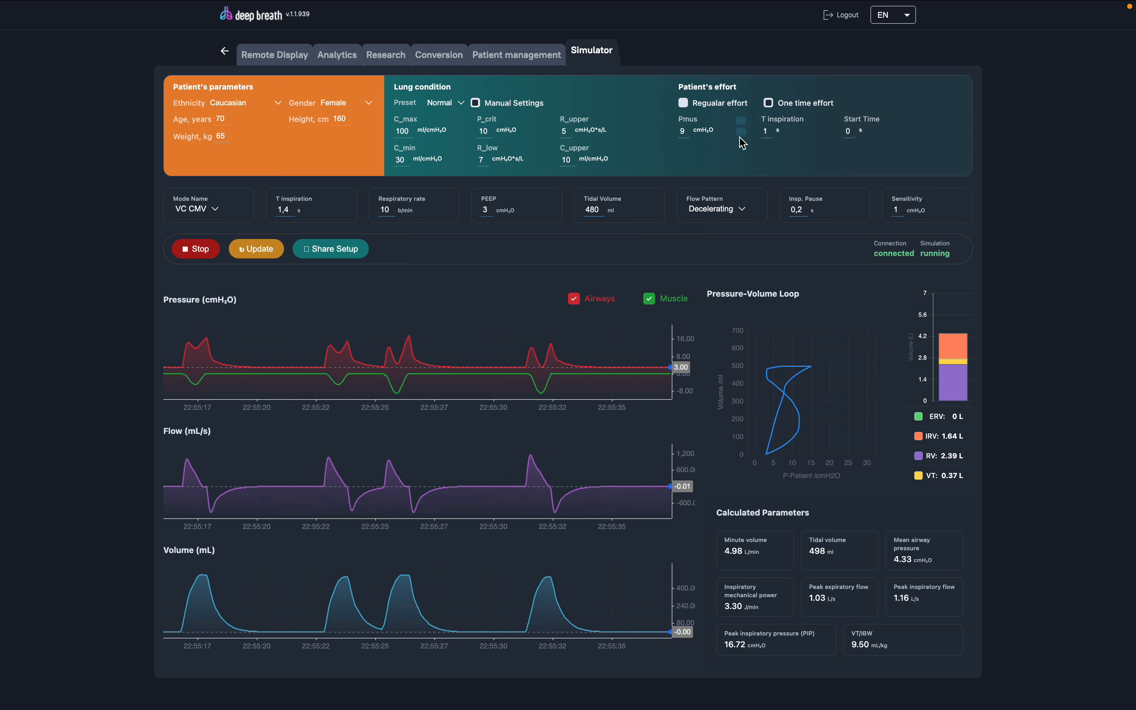
left_click(743, 134)
left_click(743, 134)
left_click(742, 135)
left_click(742, 134)
left_click(742, 133)
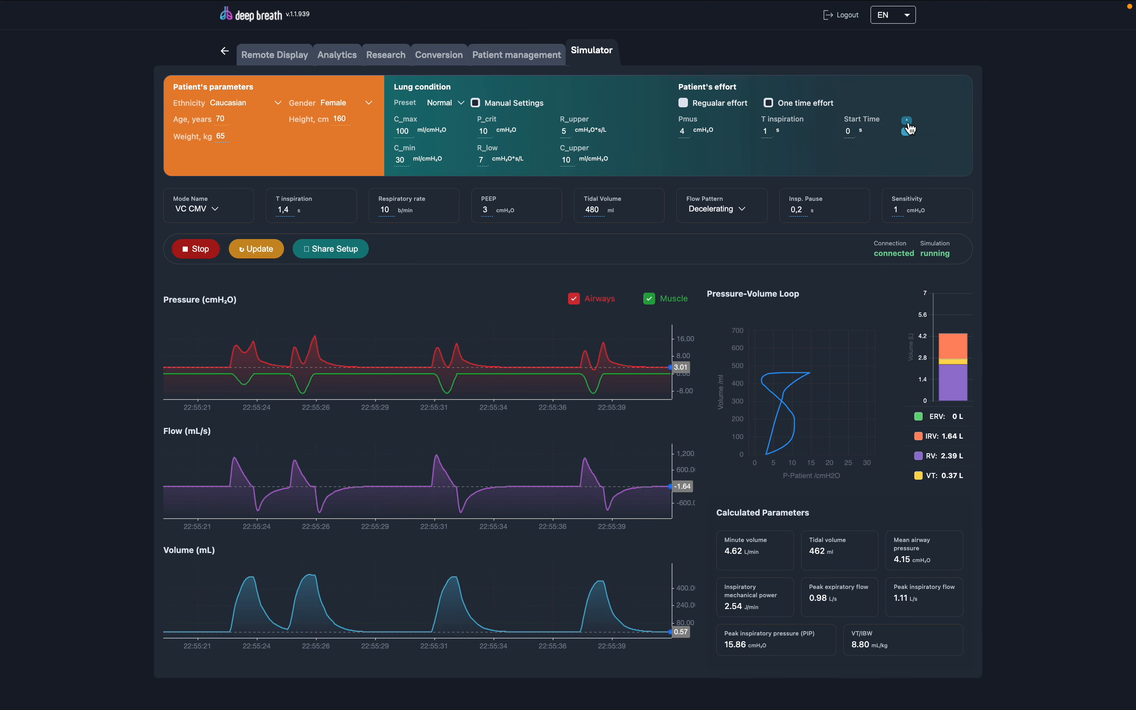
Set the one time effort's start time to 0.4 s and inspiration time to 0.7 s, and update the simulation.
left_click(909, 124)
left_click(909, 123)
left_click(908, 123)
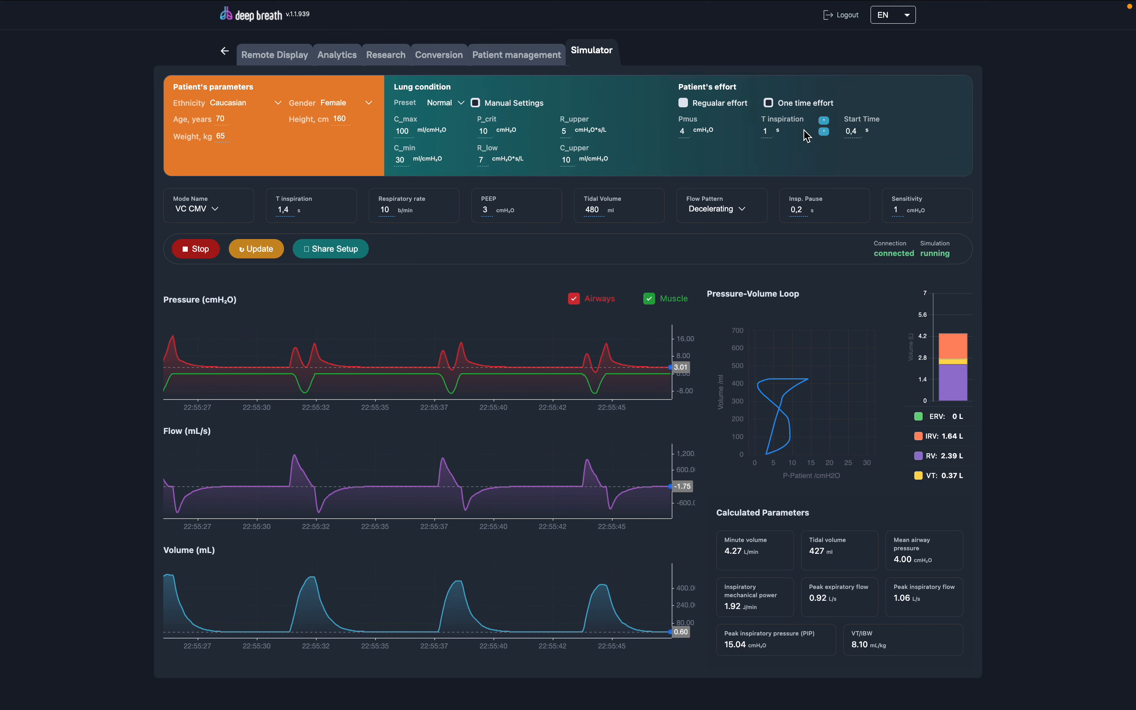
left_click(825, 132)
left_click(824, 133)
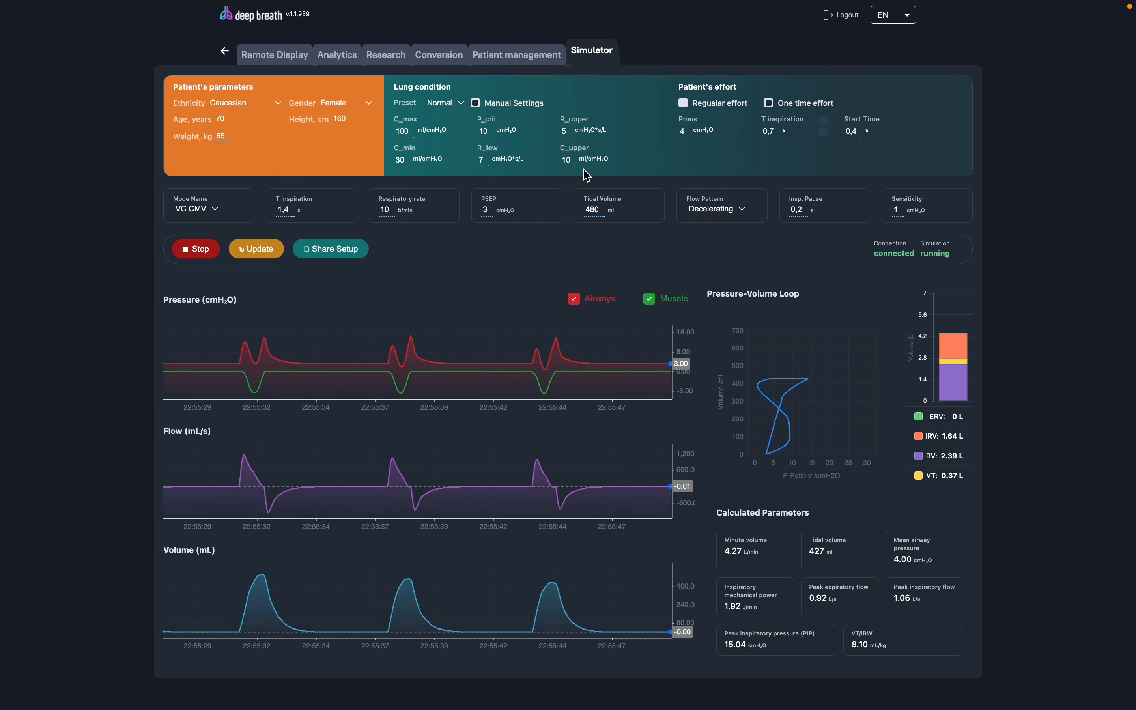
left_click(275, 256)
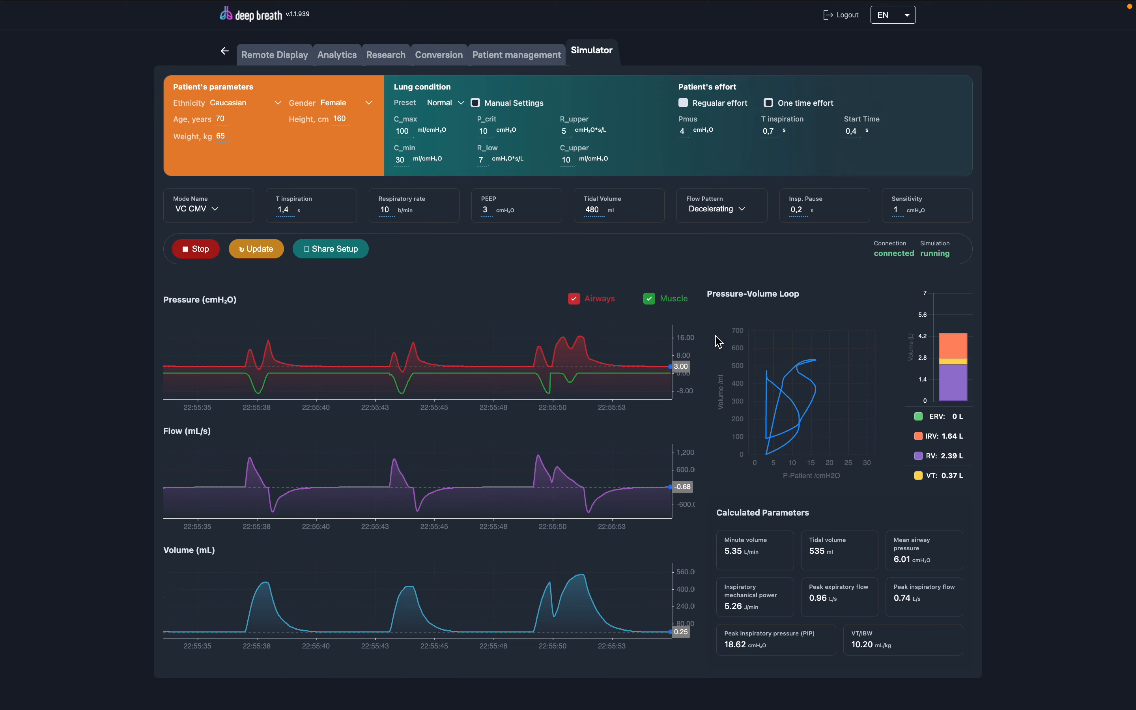
Switch the ventilation mode to PC-CMV and update the simulation.
left_click(213, 215)
left_click(201, 192)
left_click(256, 249)
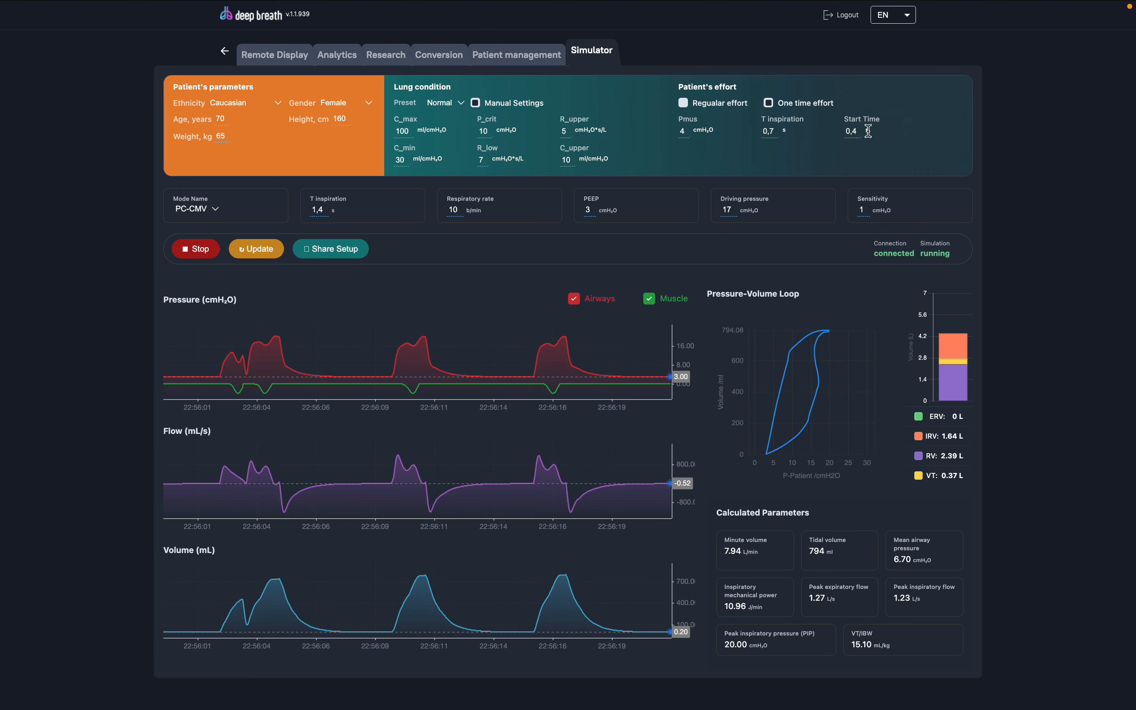
Set the one time effort's start time to 2 s and its Pmus to 2 cmH₂O, and update the simulation.
left_click(850, 131)
left_click_drag(851, 132, 842, 131)
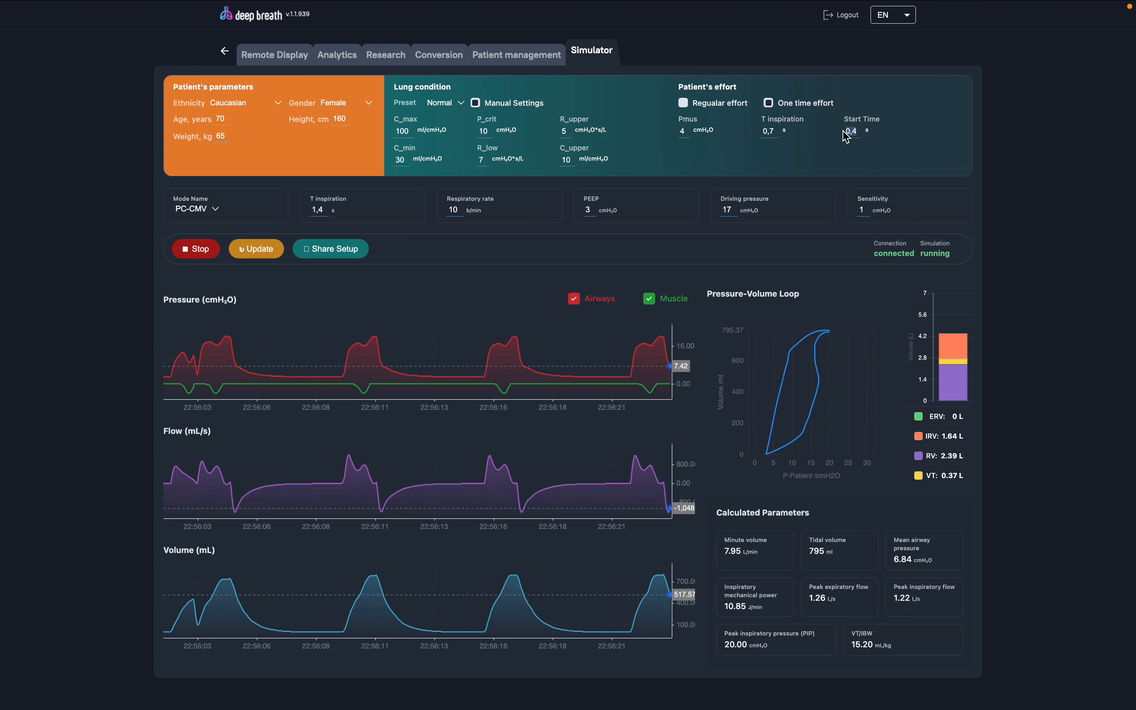
type("2")
left_click(800, 152)
double_click(744, 134)
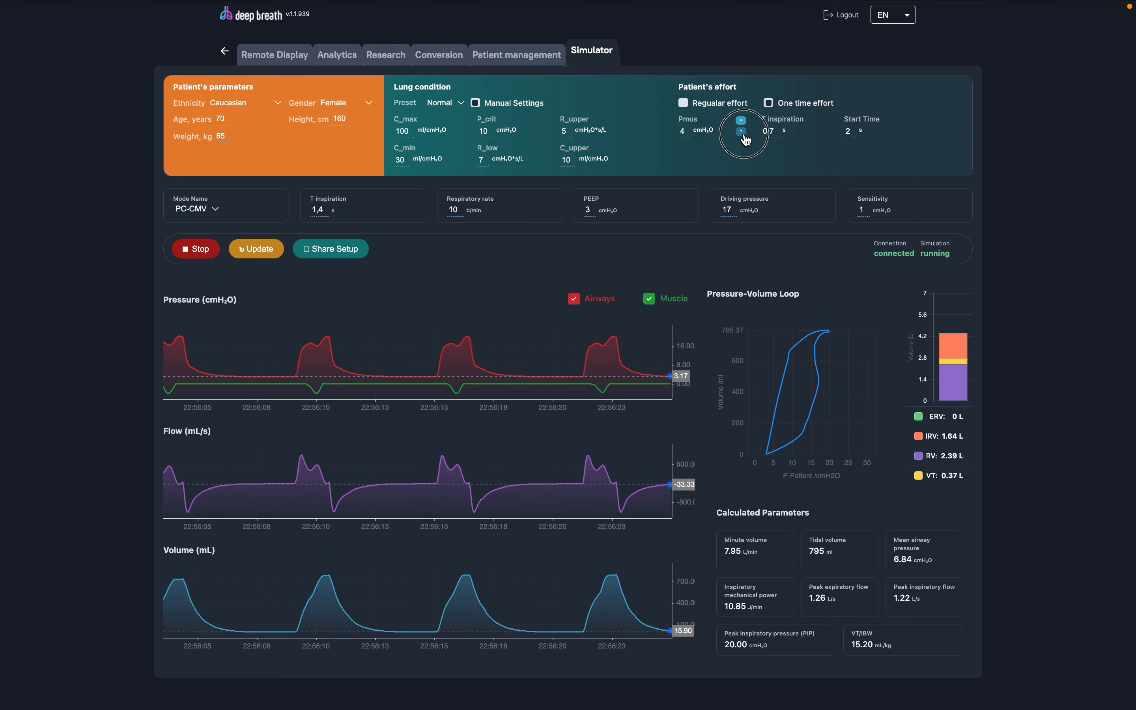
left_click(256, 249)
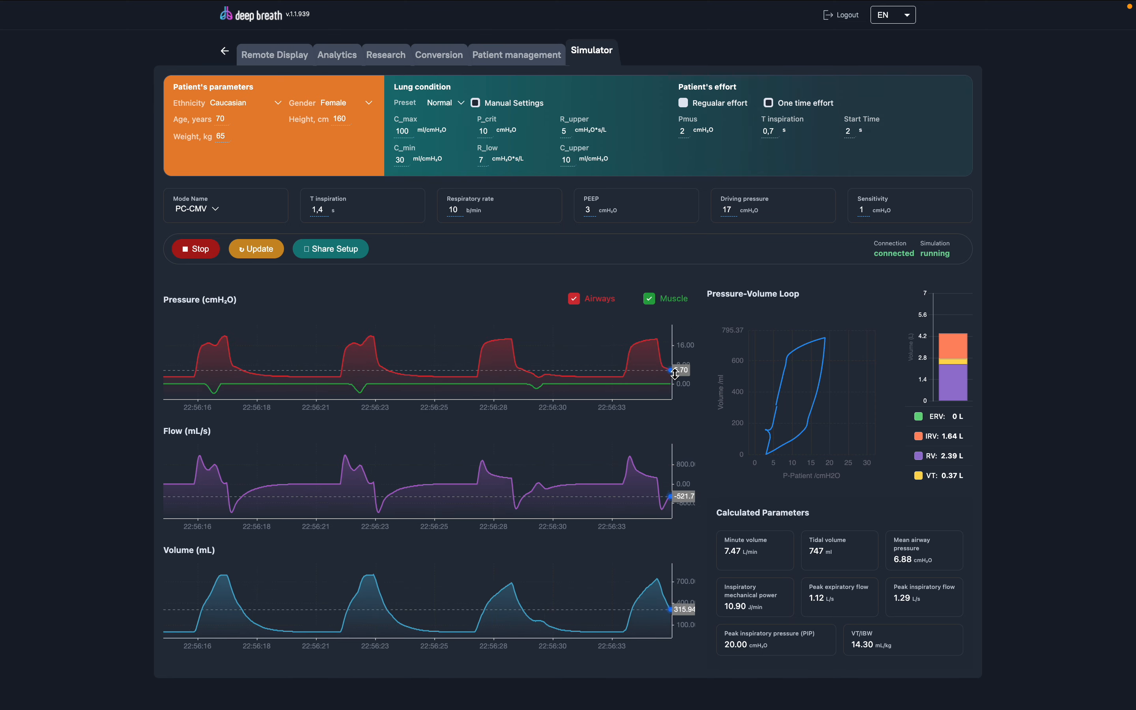
Set the one time effort's start time to 2.5 s and update the simulation.
left_click(849, 133)
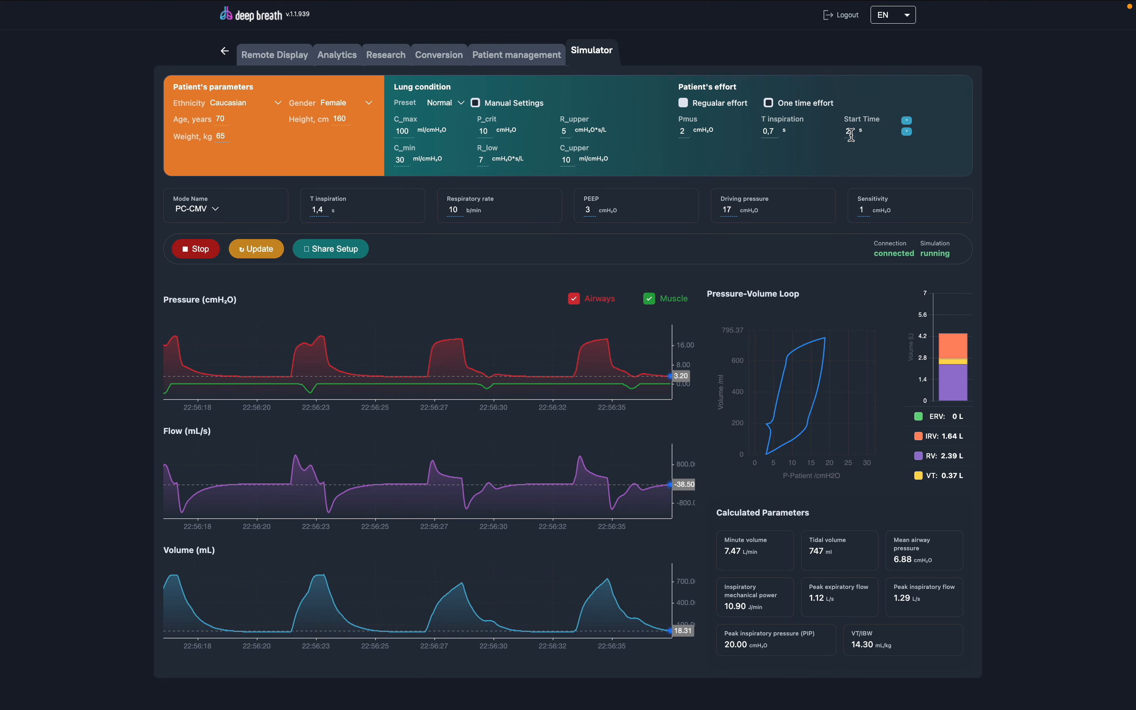
type(".5")
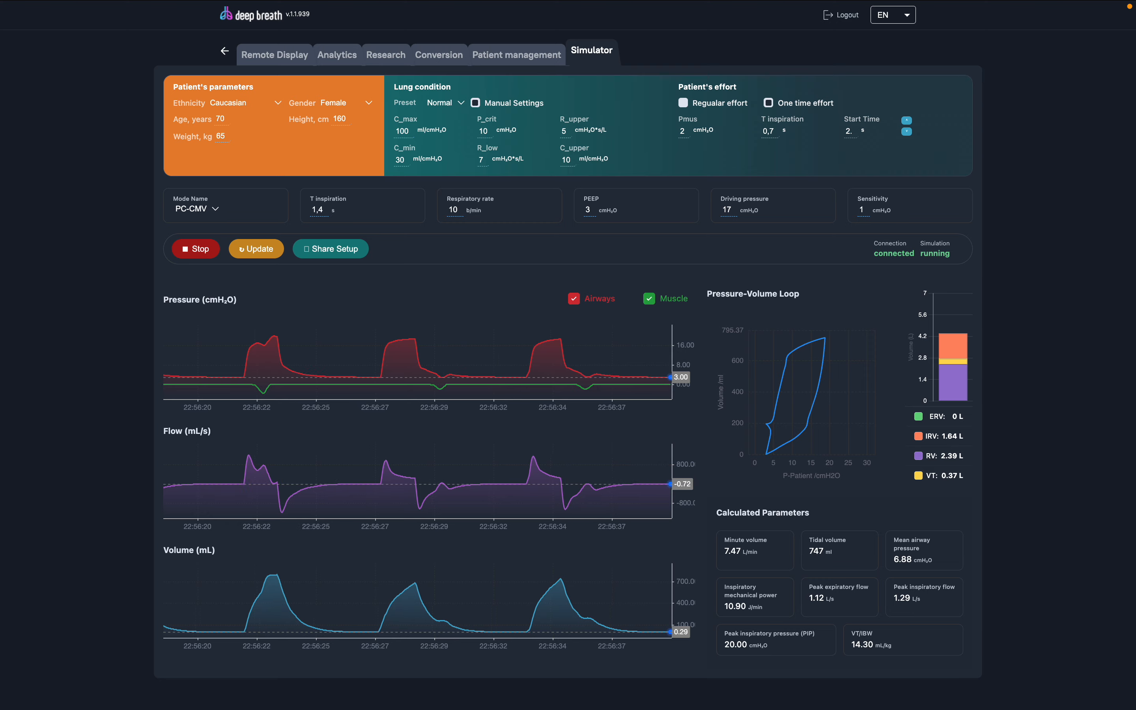
left_click(262, 254)
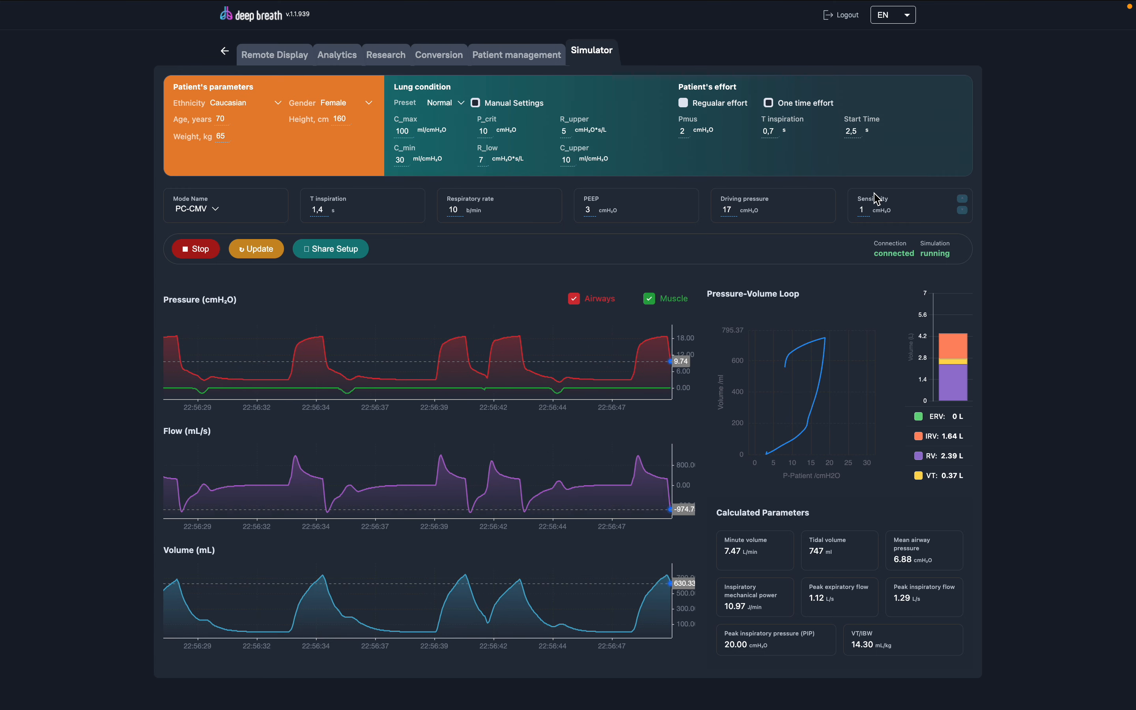
Set the ventilator's sensitivity to 0.3 cmH₂O and update the simulation.
left_click(964, 217)
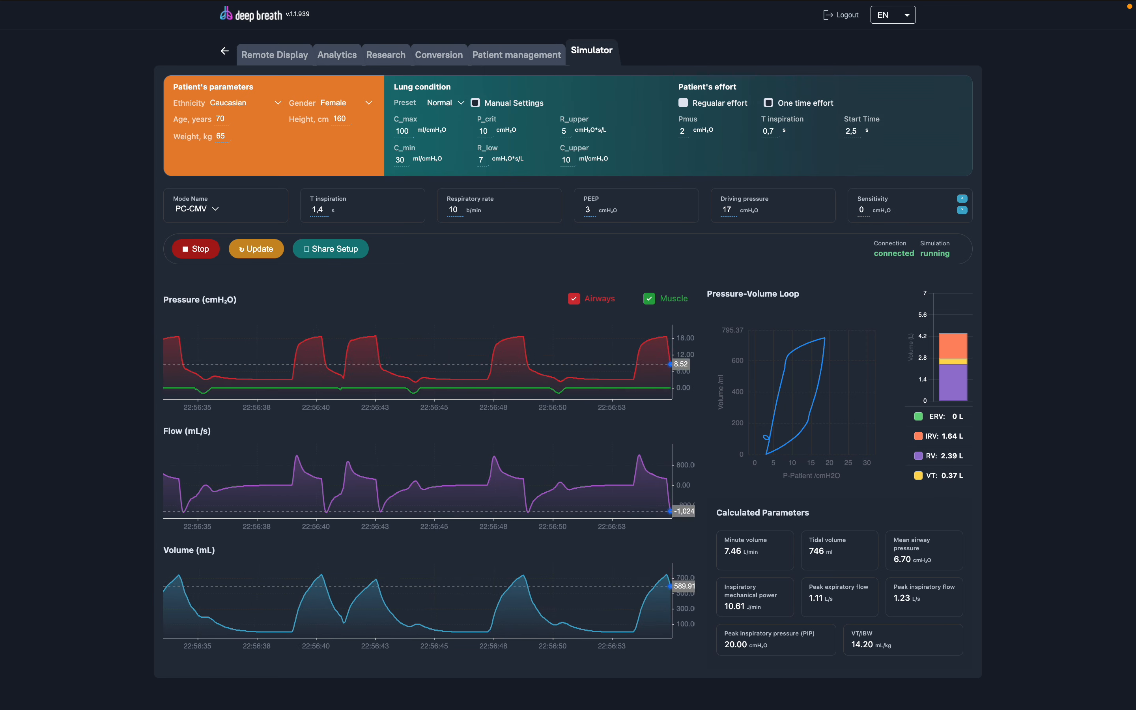
key("BackSpace")
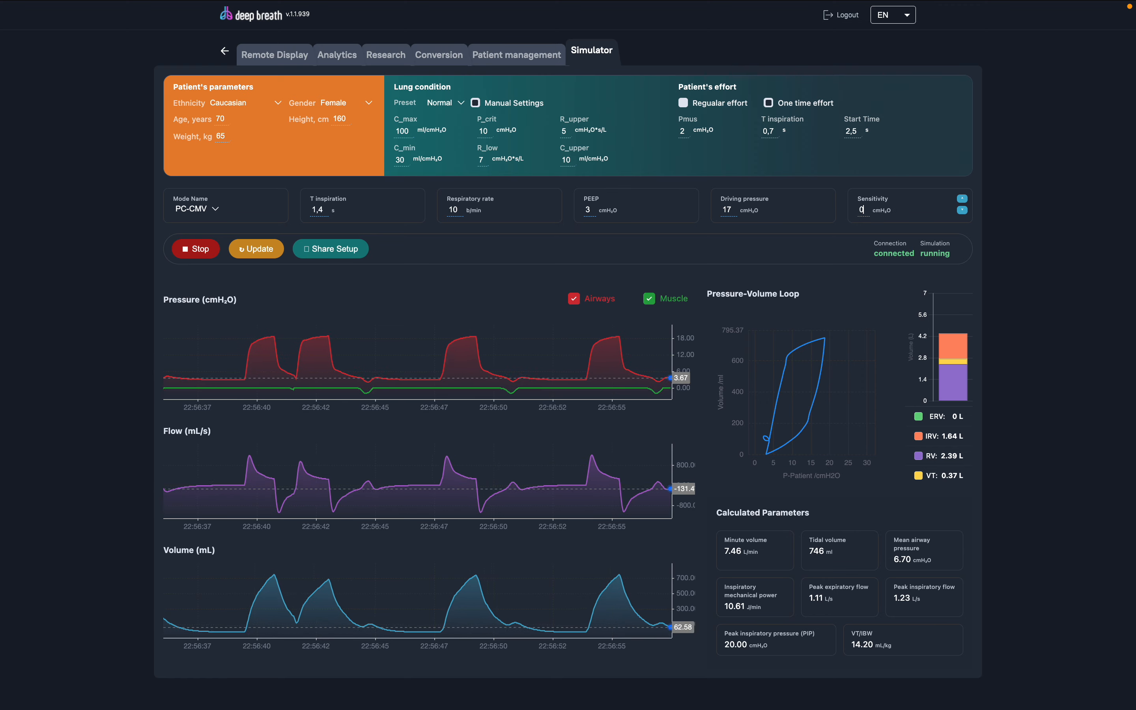
type("0,3")
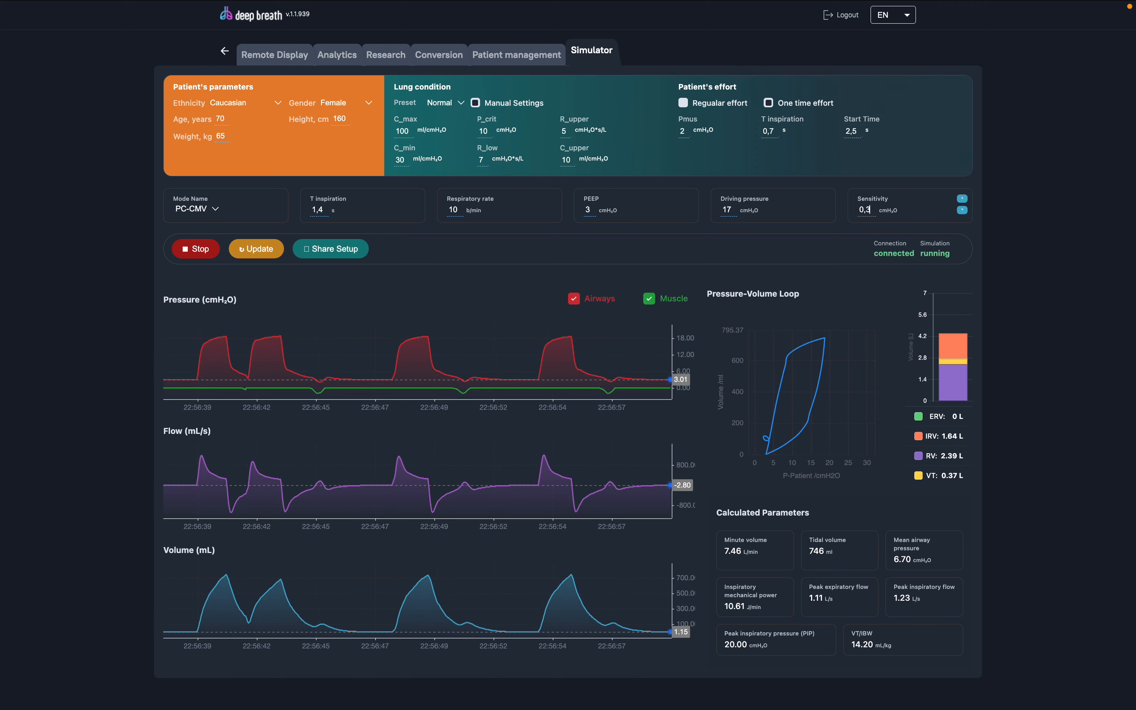
left_click(256, 248)
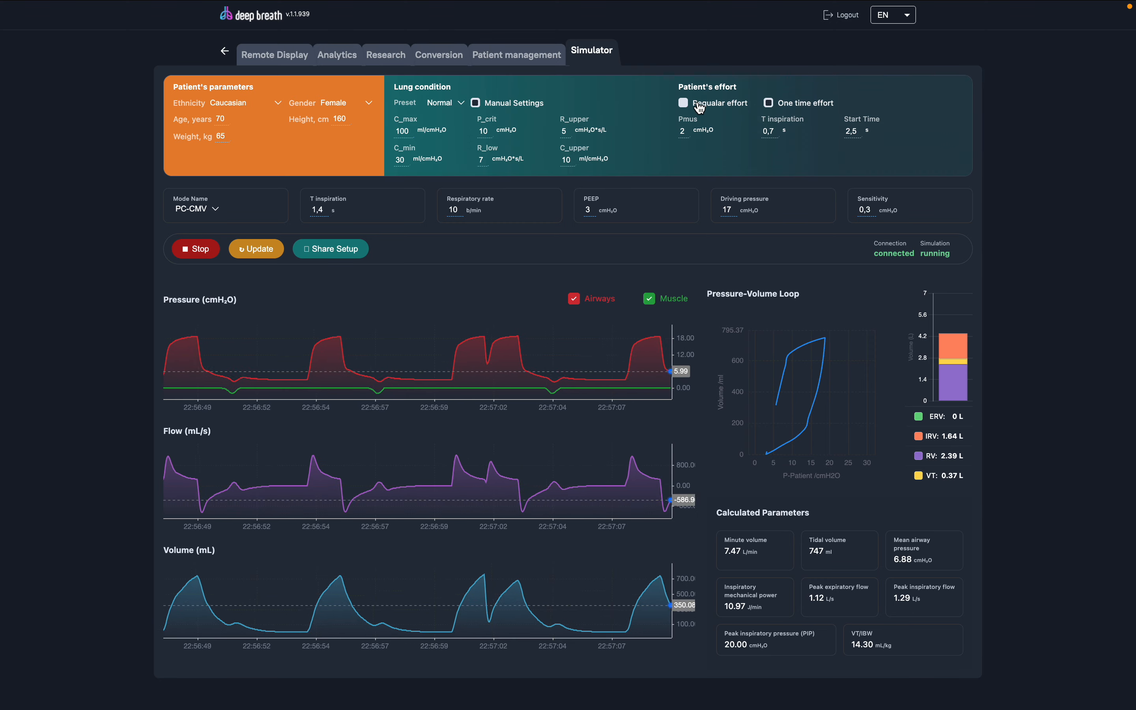
Switch the patient's effort from one time to regular effort and update the simulation.
left_click(700, 108)
left_click(257, 249)
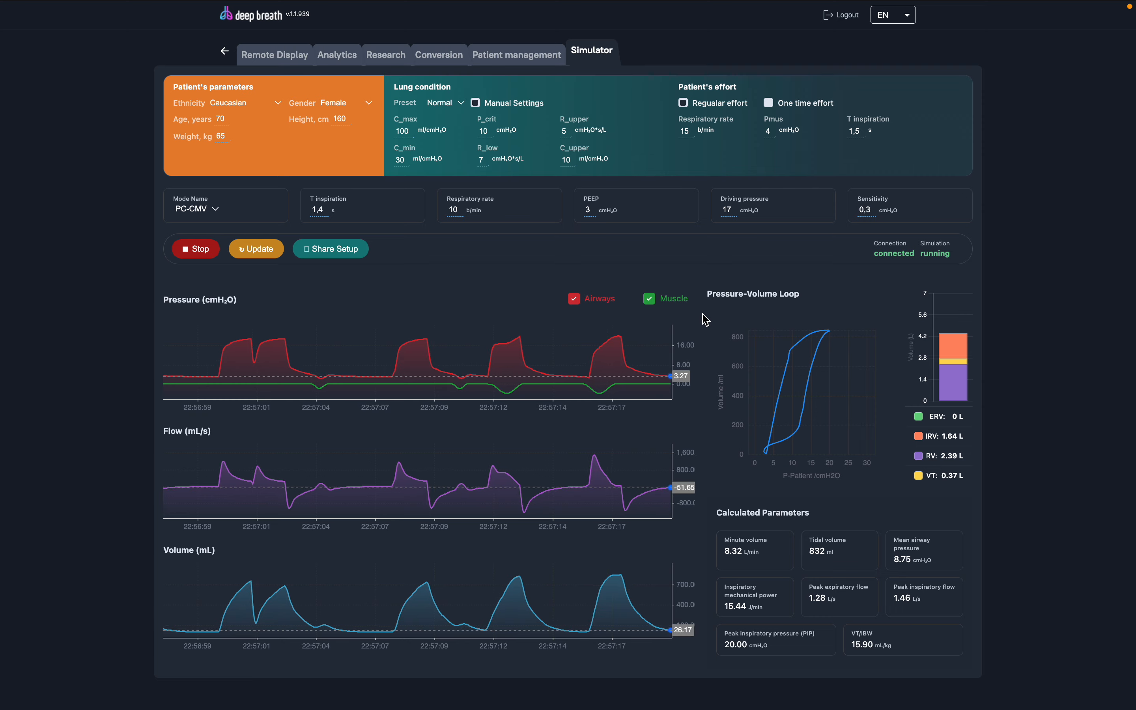
mouse_move(873, 198)
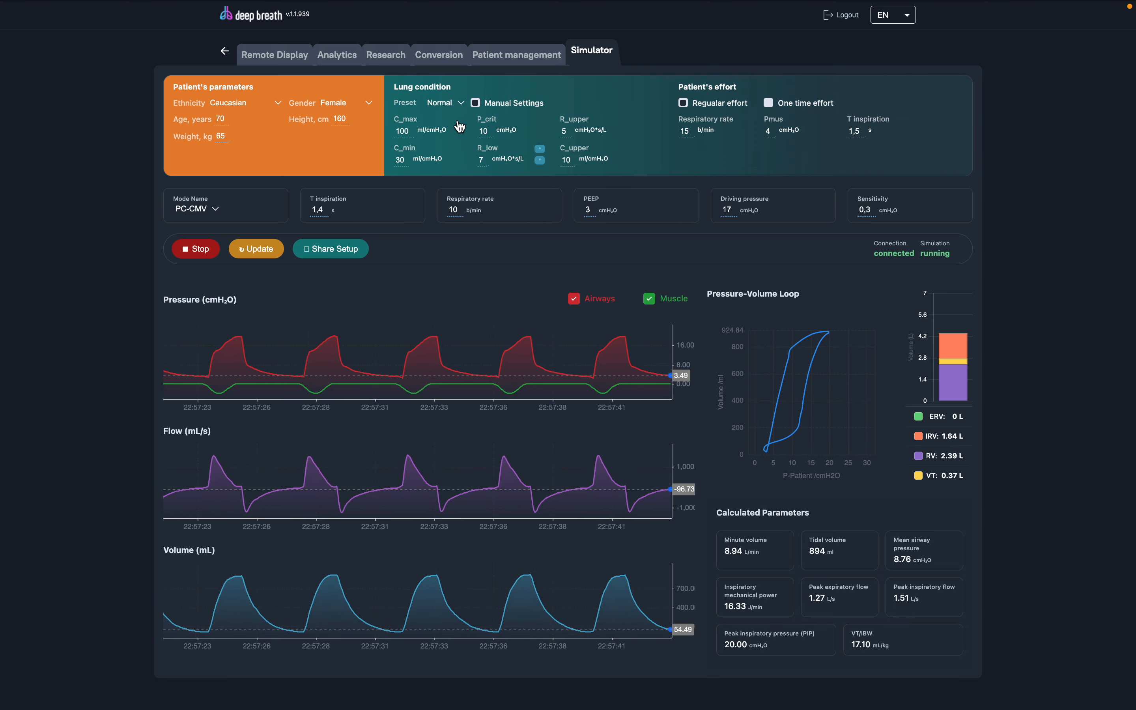
Set the lung condition's C_max to 50 ml/cmH₂O and update the simulation.
left_click(402, 133)
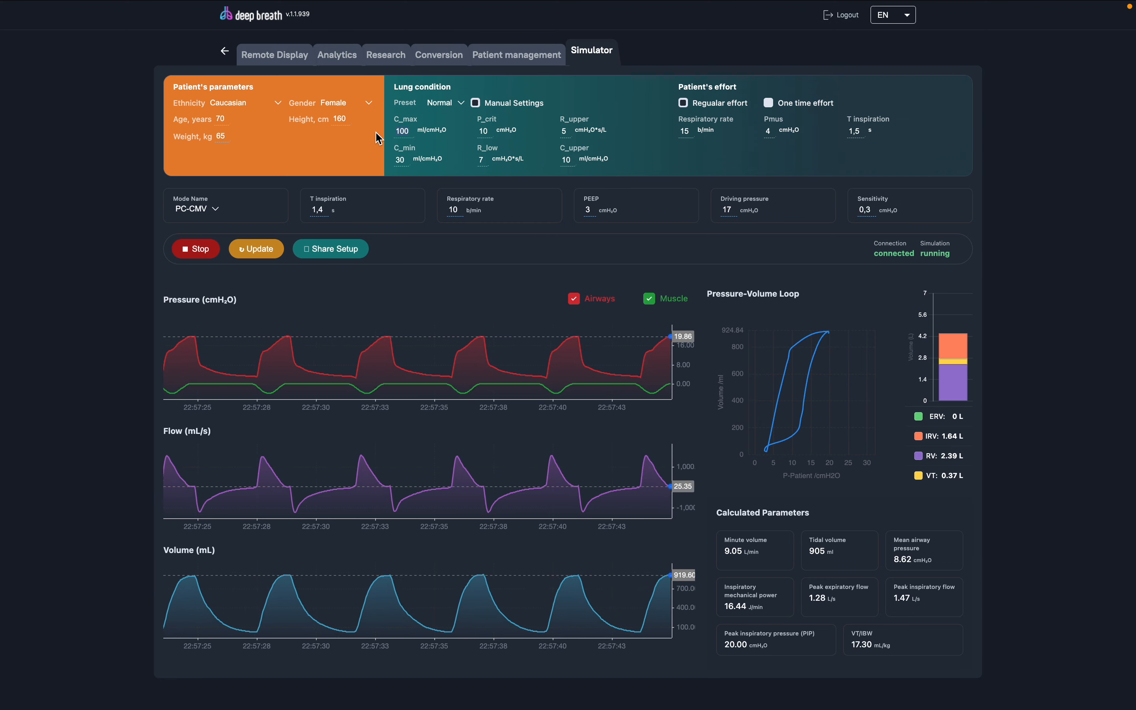
type("50")
left_click(257, 249)
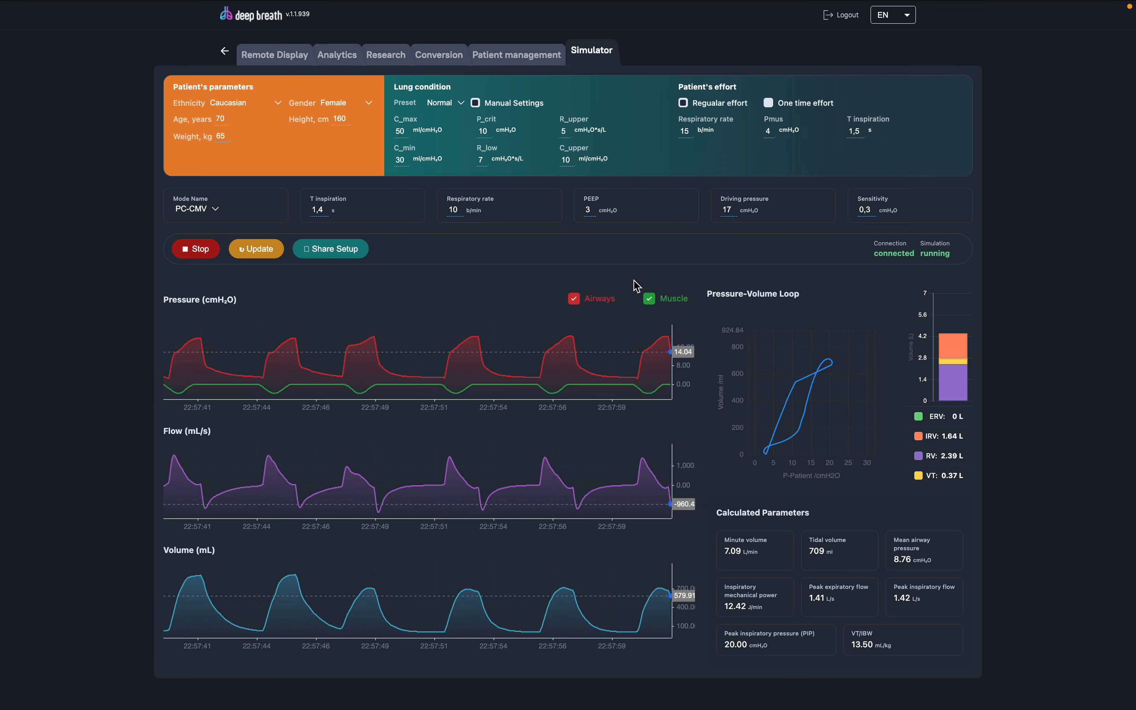
Lower the ventilator's driving pressure to 14 cmH₂O and update the simulation.
mouse_move(692, 213)
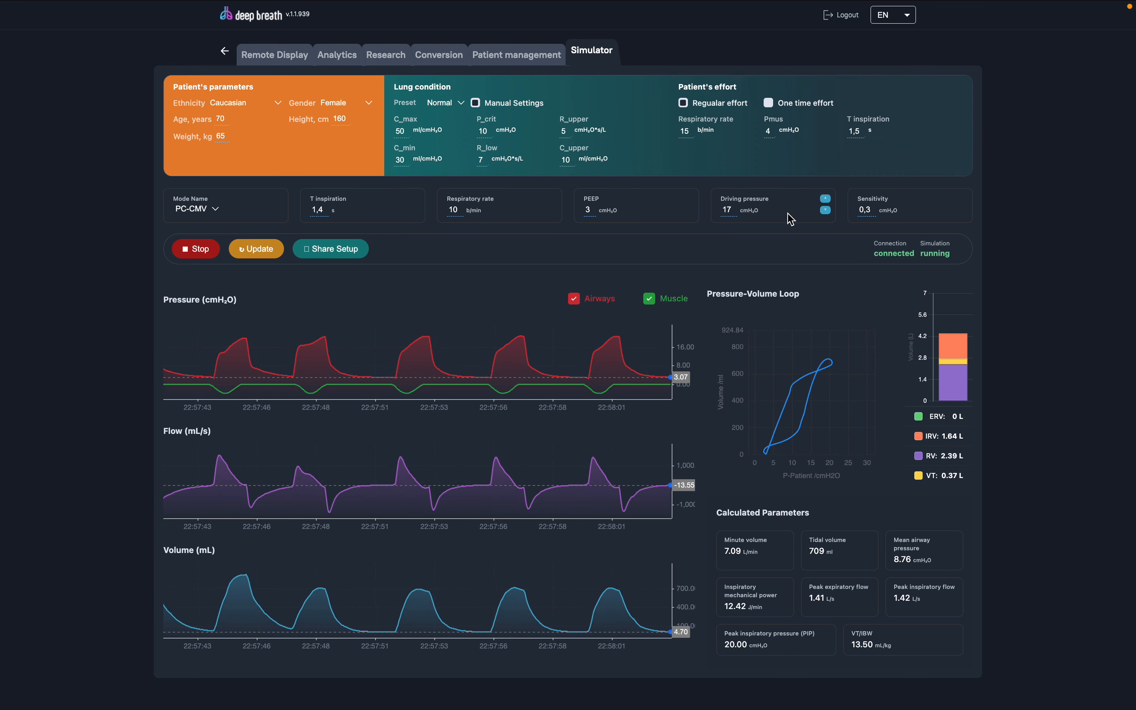
left_click(826, 211)
left_click(826, 211)
left_click(825, 211)
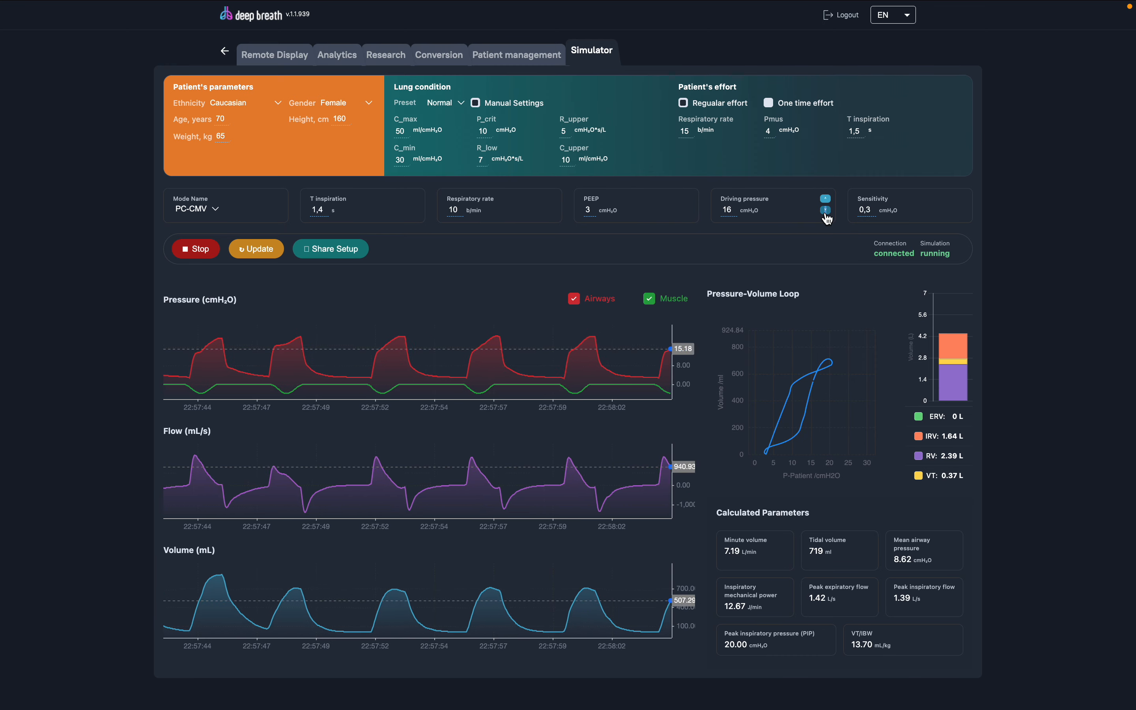
left_click(256, 249)
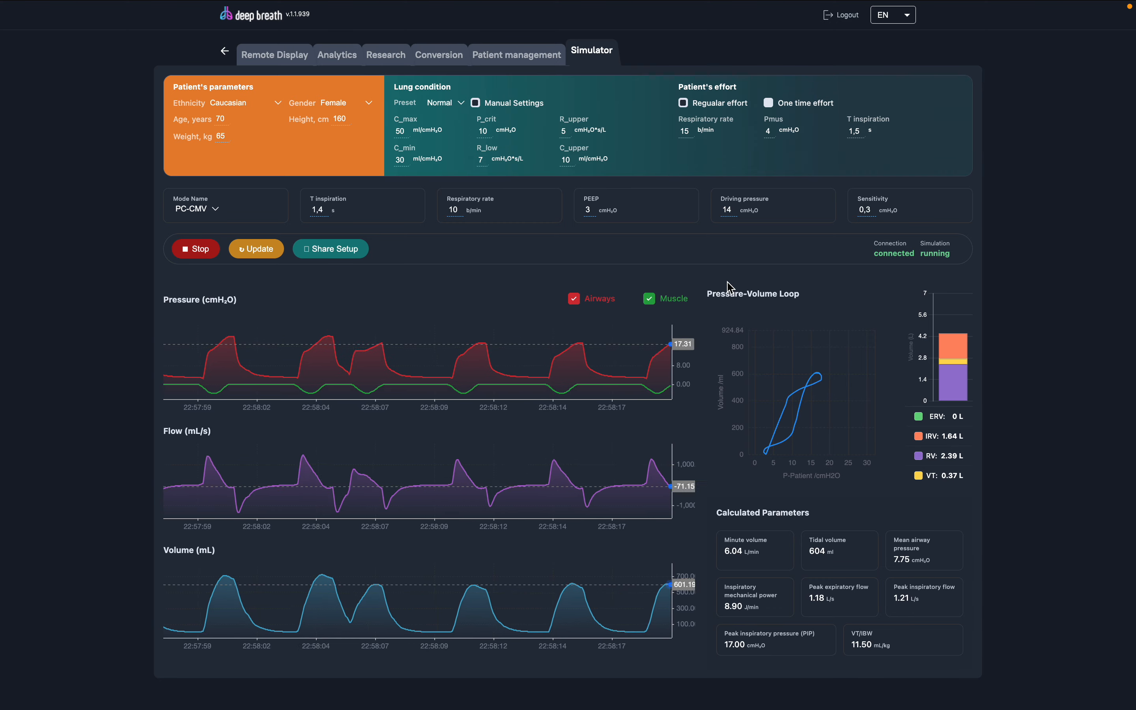
mouse_move(736, 4)
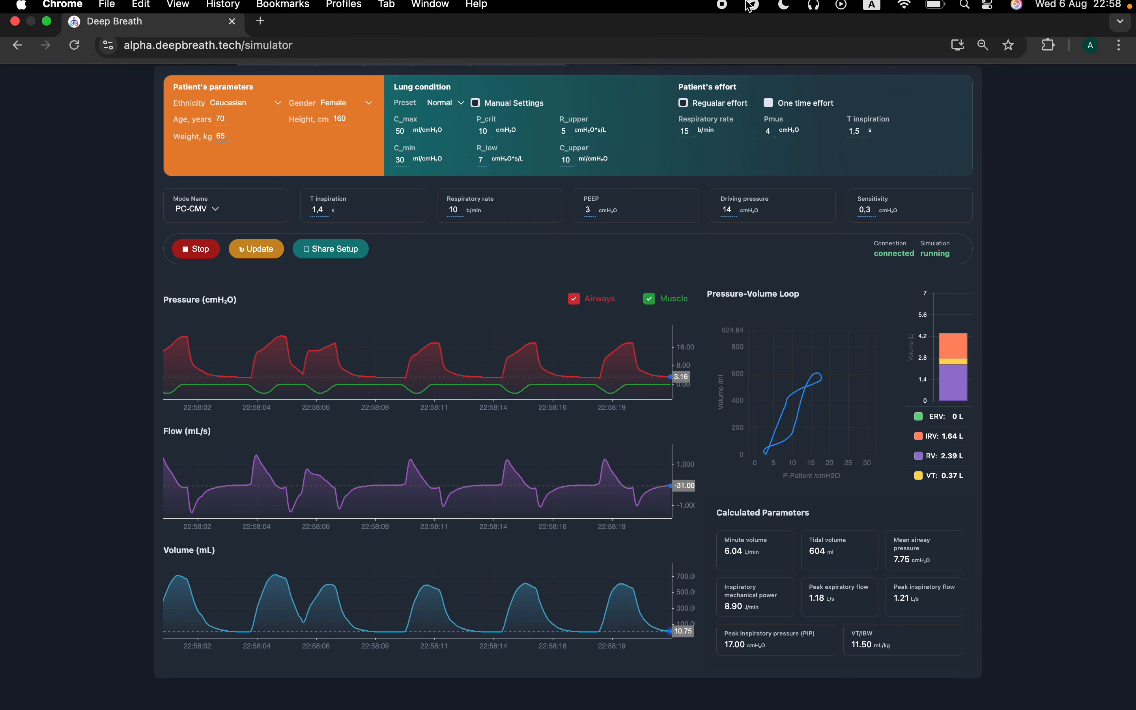